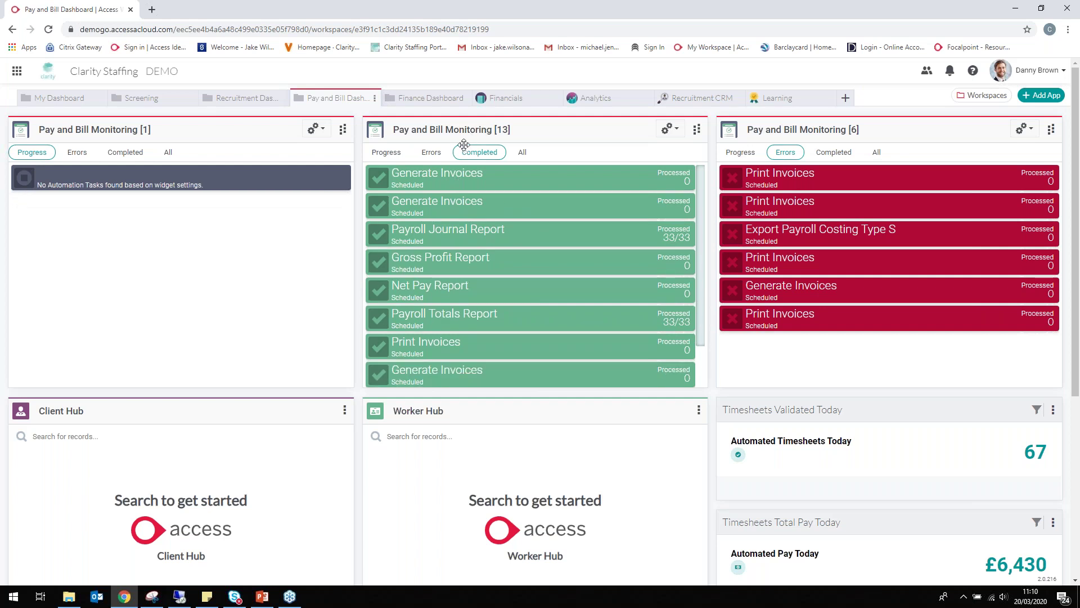
Show the run times of the first Generate Invoices task in the Completed widget
left_click(493, 173)
mouse_move(479, 314)
mouse_move(807, 168)
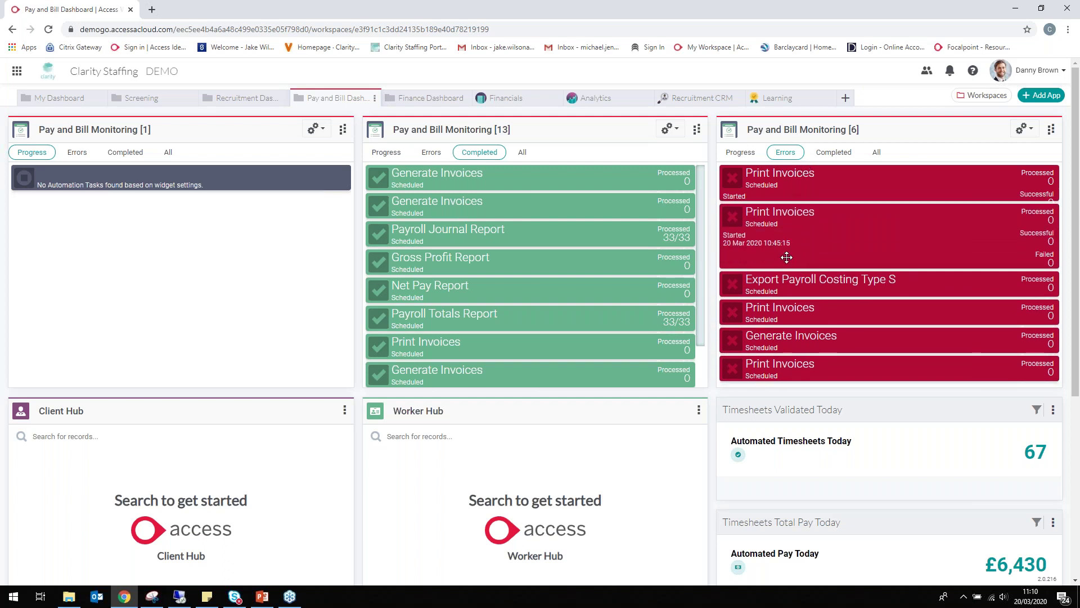
mouse_move(779, 293)
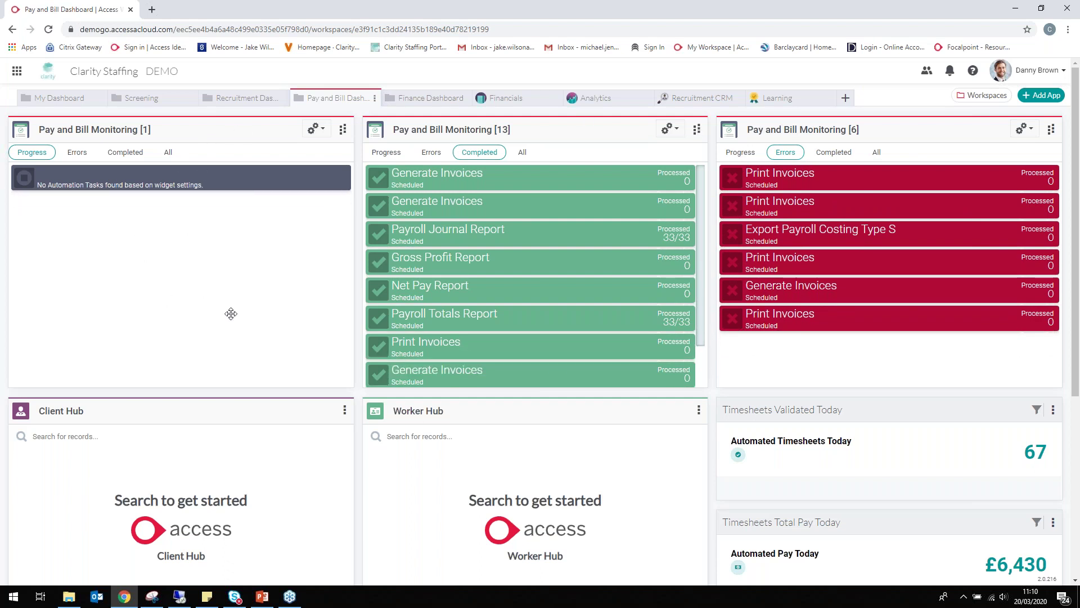
mouse_move(809, 274)
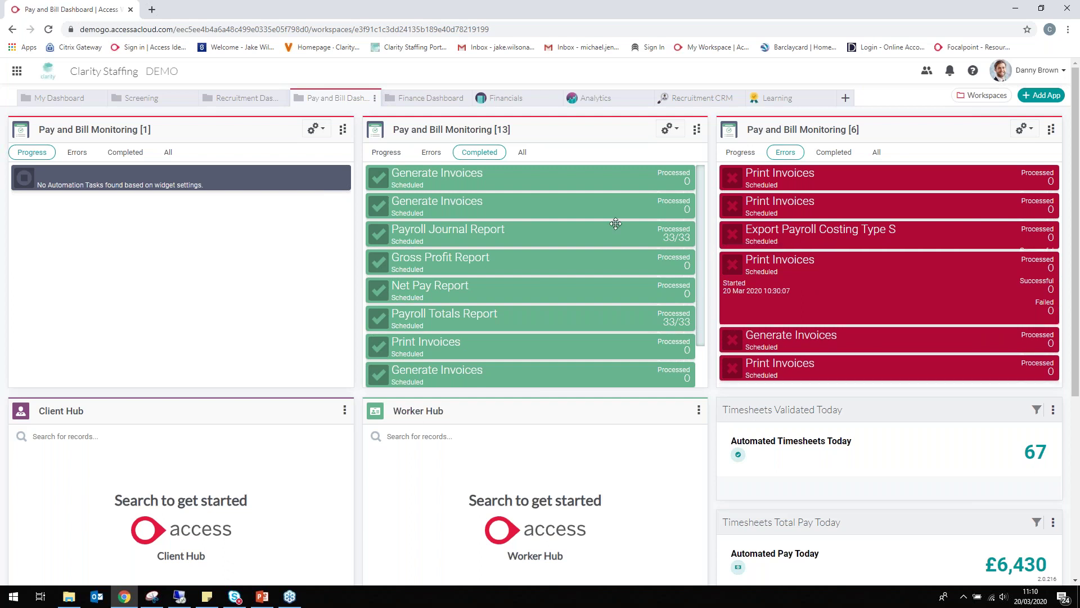
mouse_move(575, 244)
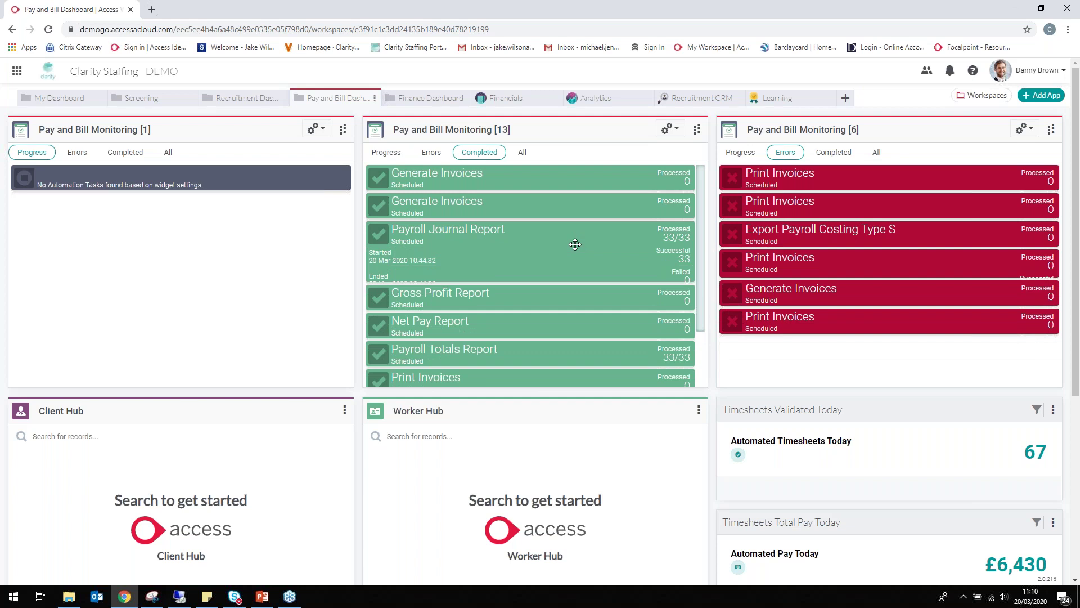
scroll(507, 260, "down", 5)
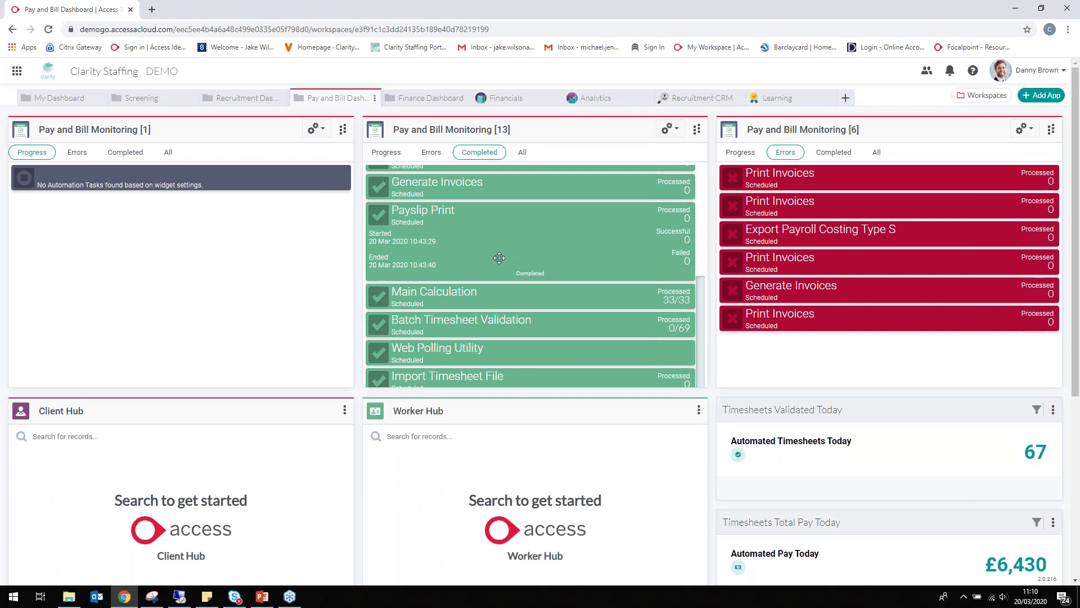
scroll(503, 256, "down", 1)
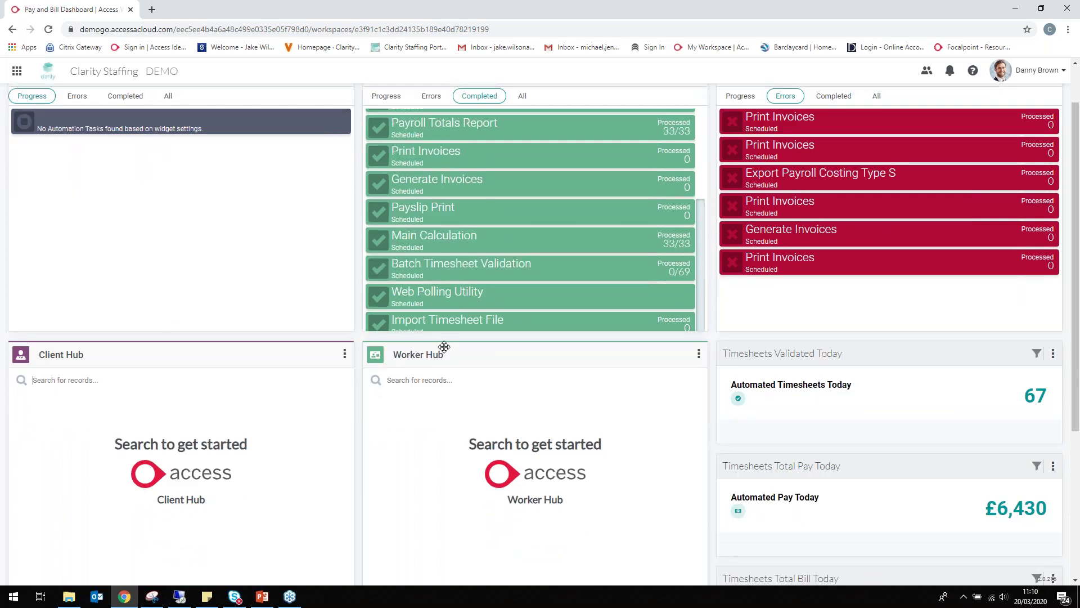
left_click(148, 386)
Search Client Hub for 'newport' and review Newport Group's details, invoices, timesheets and assignments
left_click(213, 397)
type("newport")
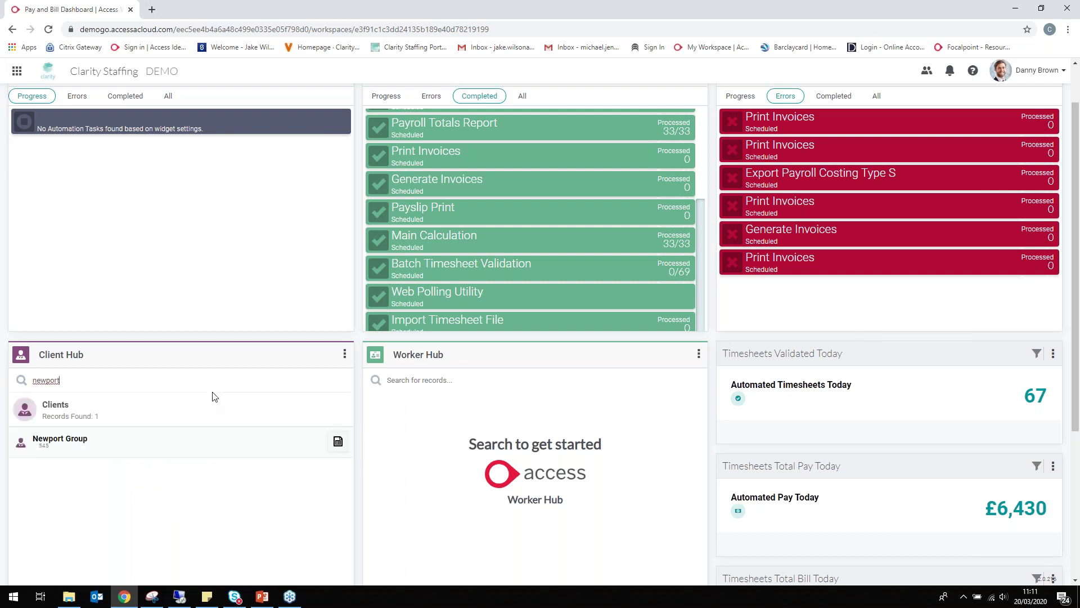
left_click(339, 442)
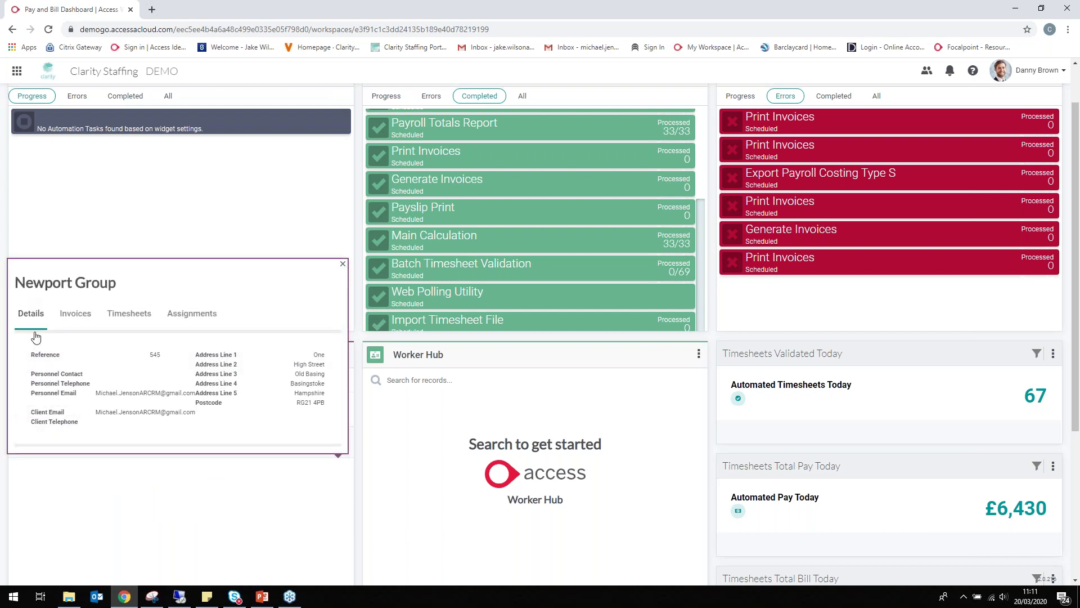
left_click(74, 313)
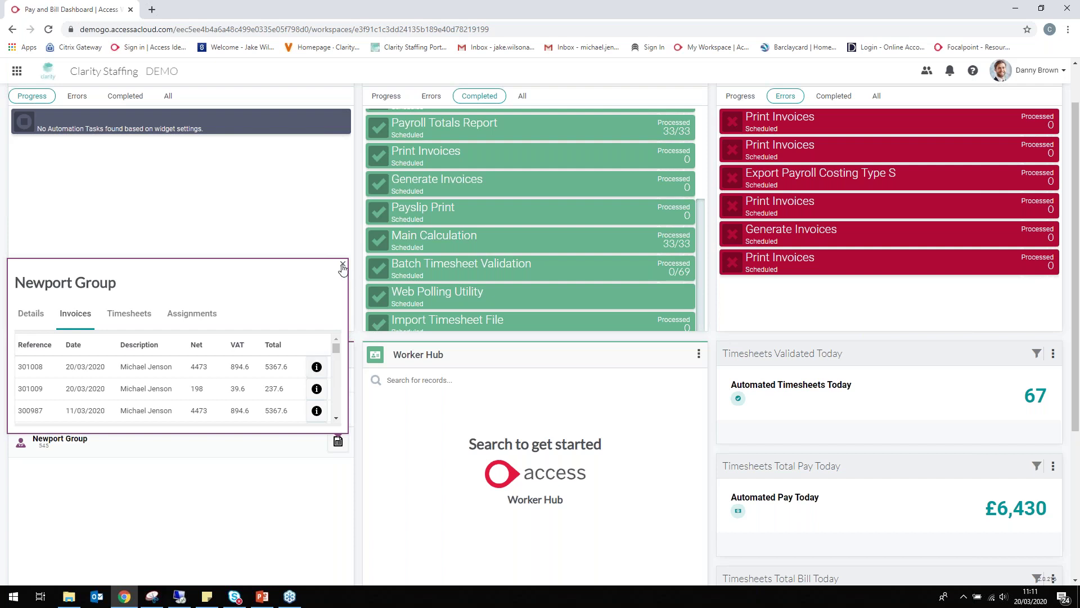
left_click(133, 316)
left_click(194, 314)
left_click(29, 316)
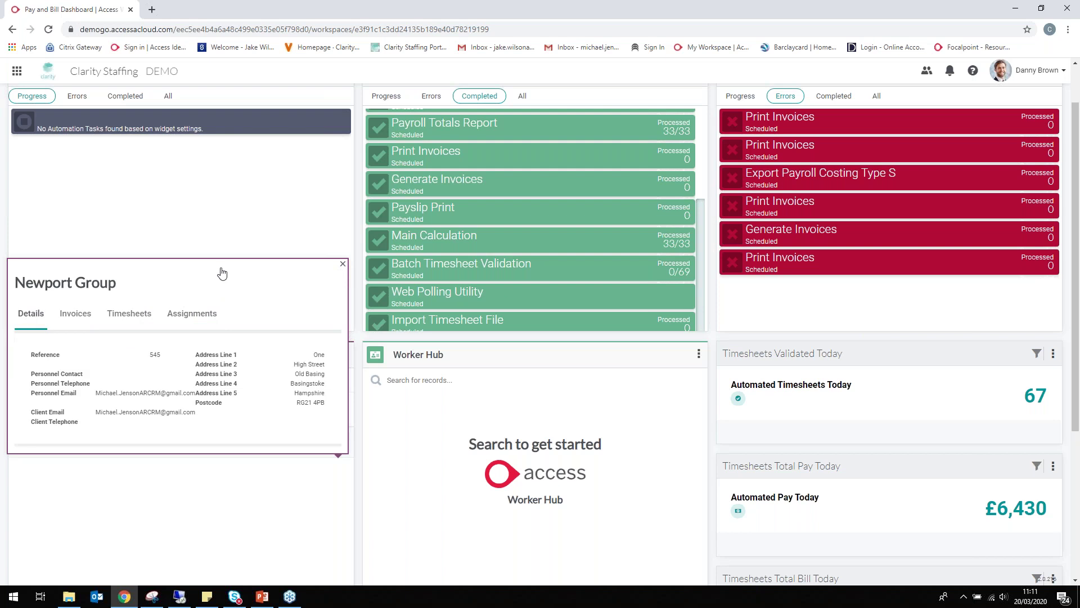
left_click(343, 264)
Search Worker Hub for the worker by name and open their record
left_click(389, 382)
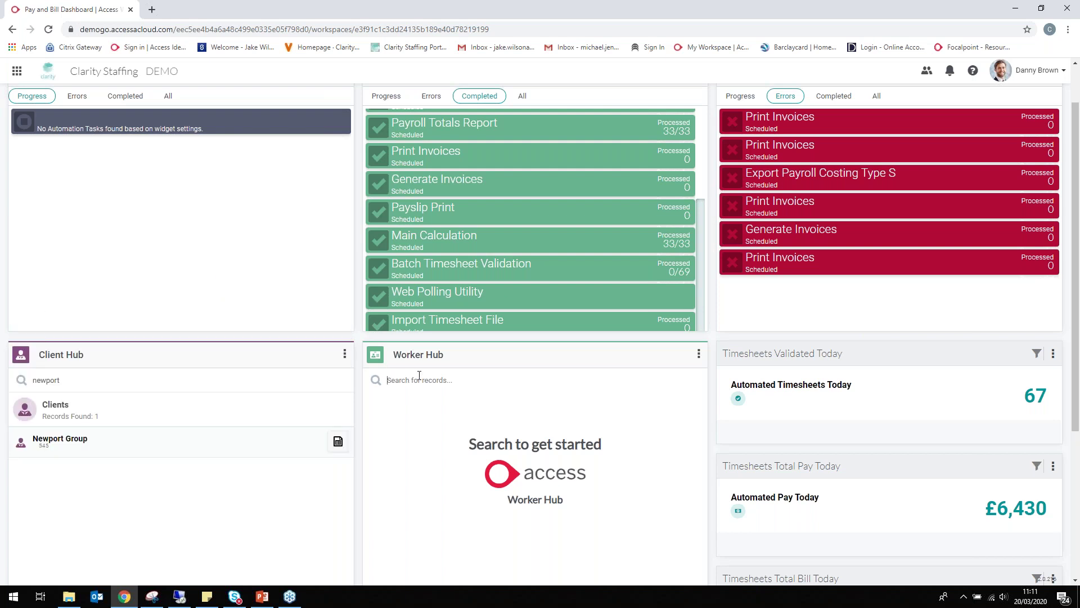
type("jkewil")
key("BackSpace")
key("BackSpace")
key("BackSpace")
key("BackSpace")
key("BackSpace")
left_click(688, 449)
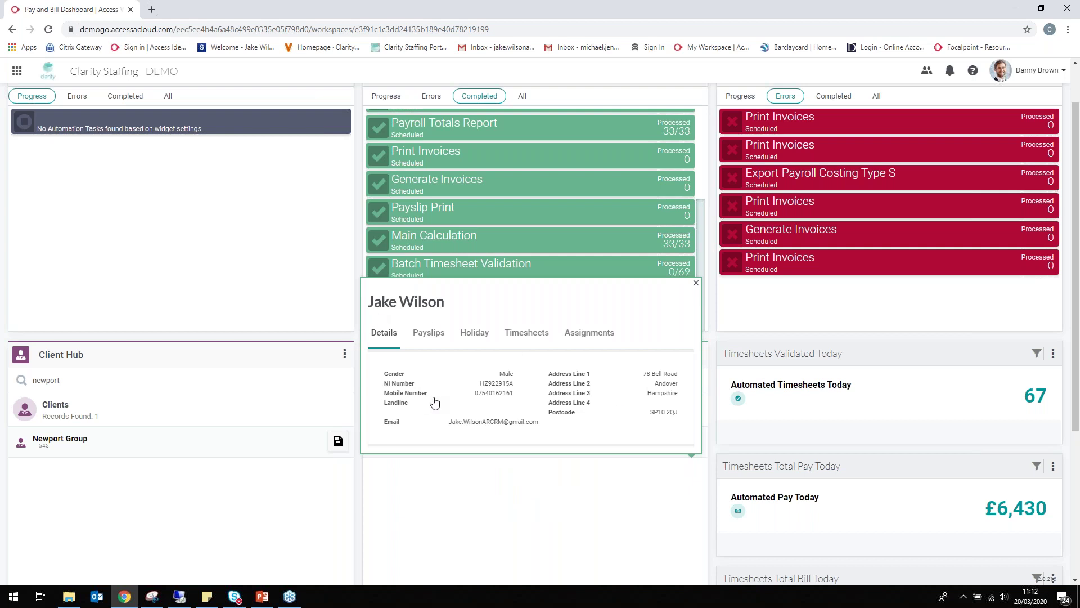
Review the worker's payslips, holiday, timesheets and assignments, then open the 06/03/2020 payslip
left_click(434, 337)
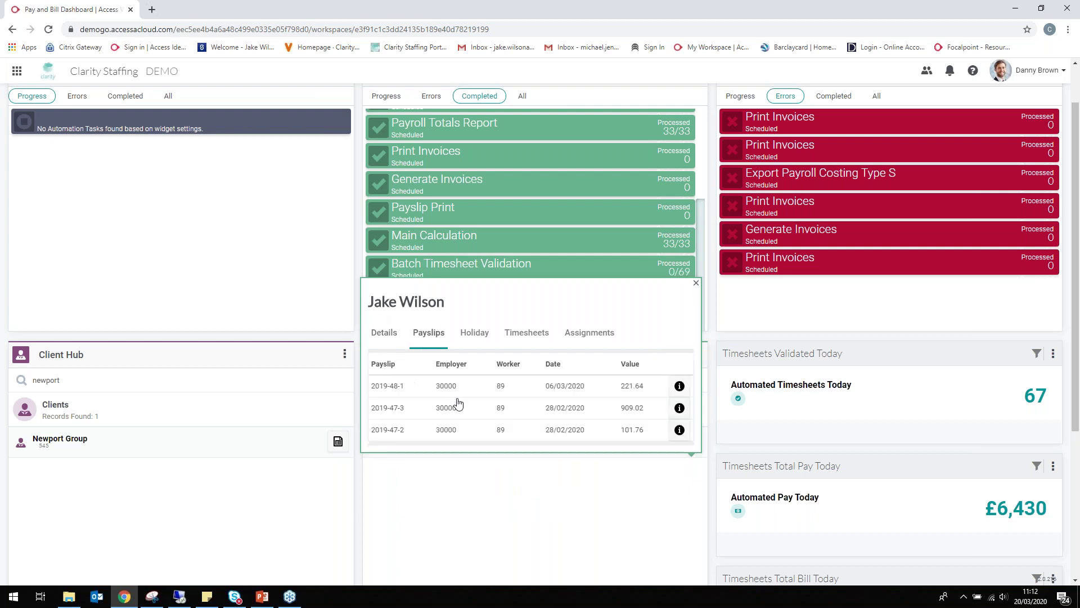
left_click(480, 336)
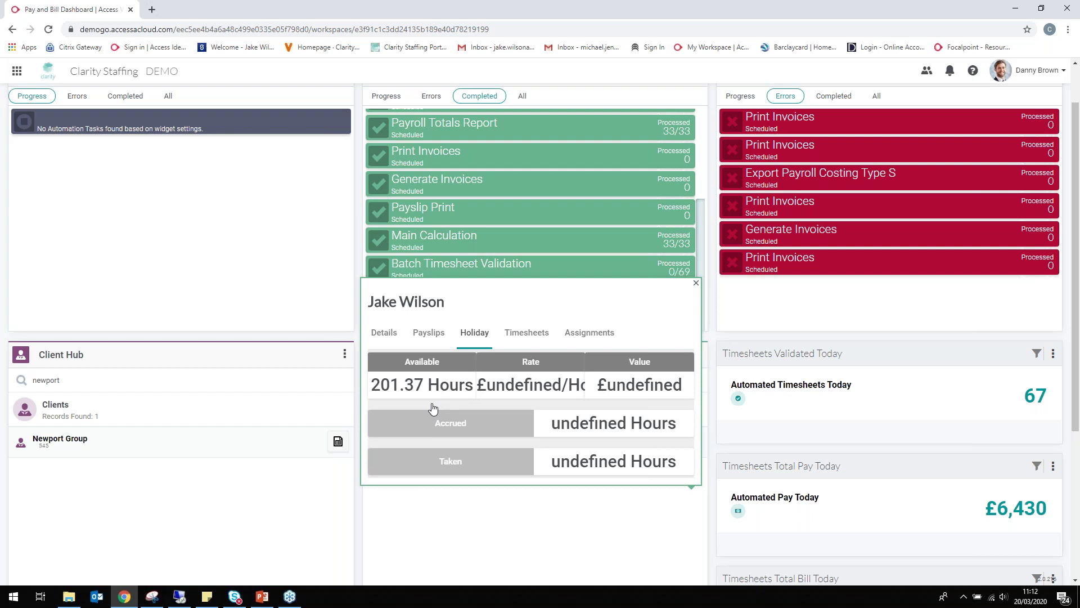
left_click(516, 341)
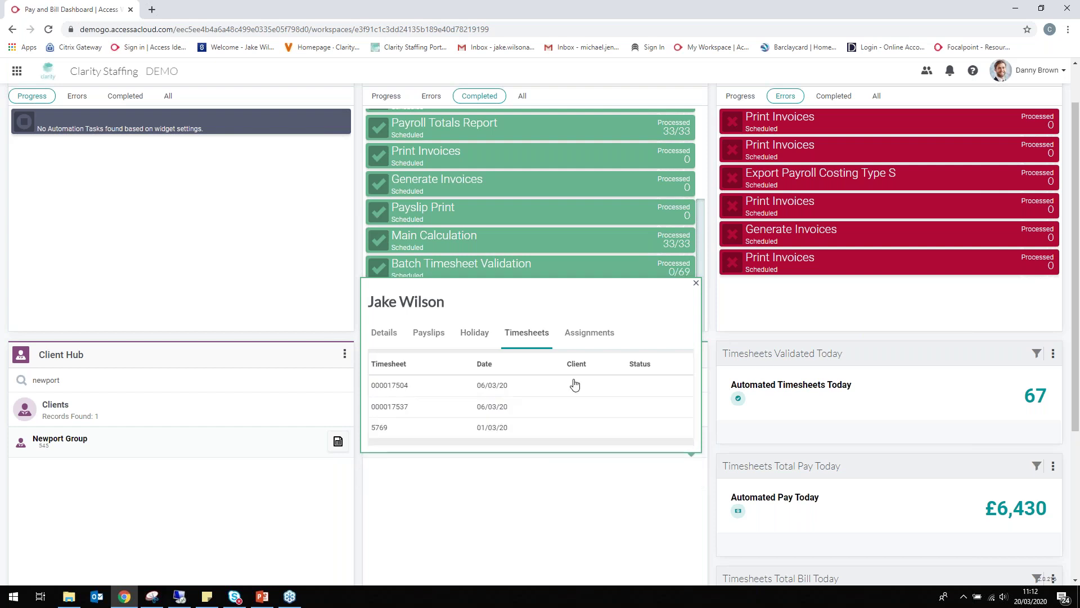
left_click(600, 338)
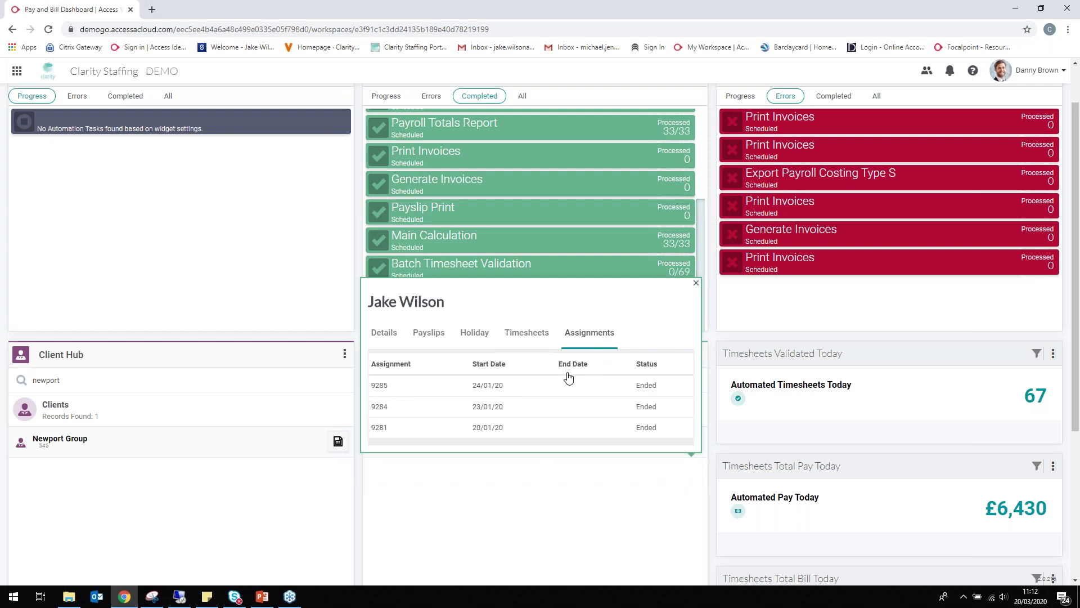
left_click(436, 338)
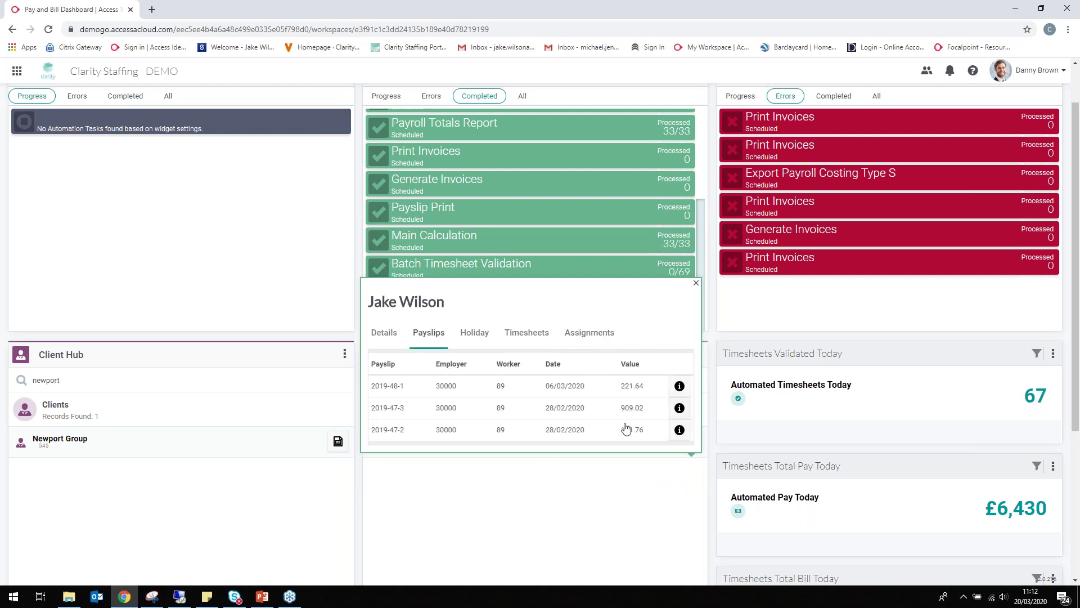
left_click(679, 387)
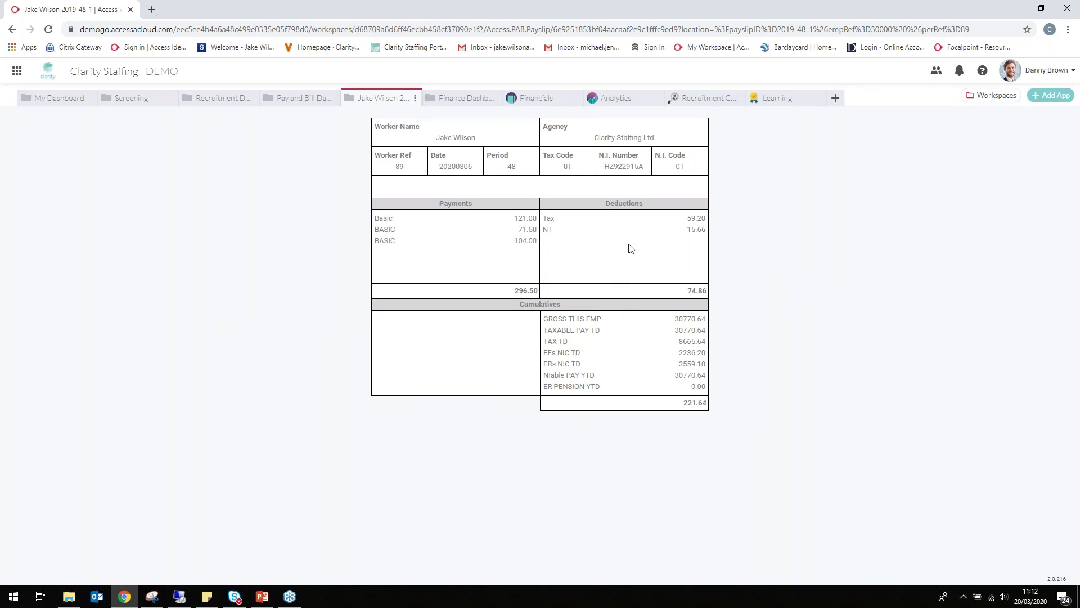
Close the payslip tab and the worker details popup
left_click(416, 107)
left_click(410, 116)
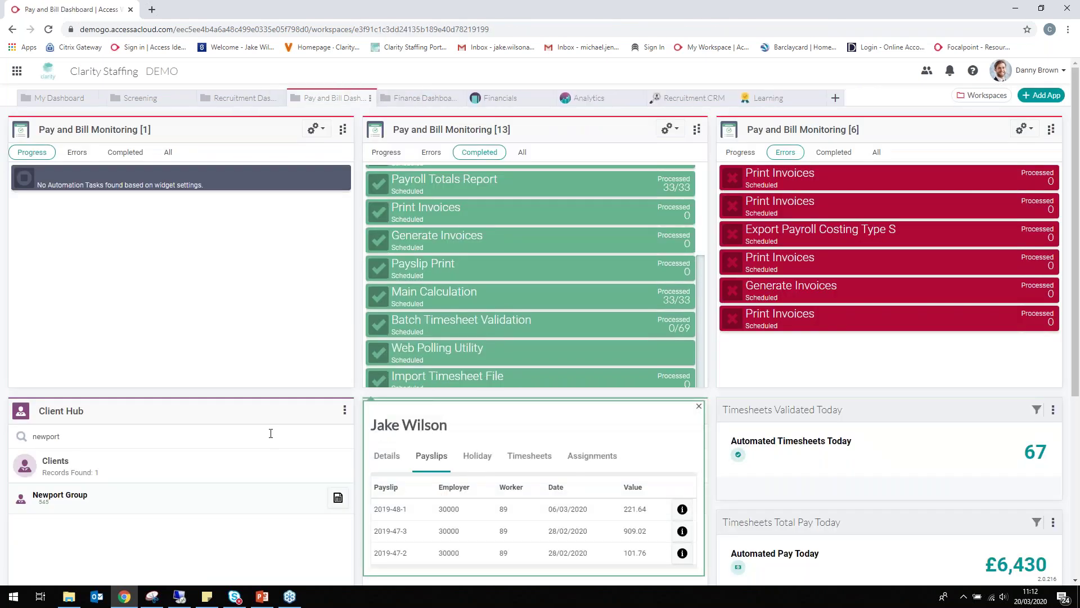
left_click(699, 406)
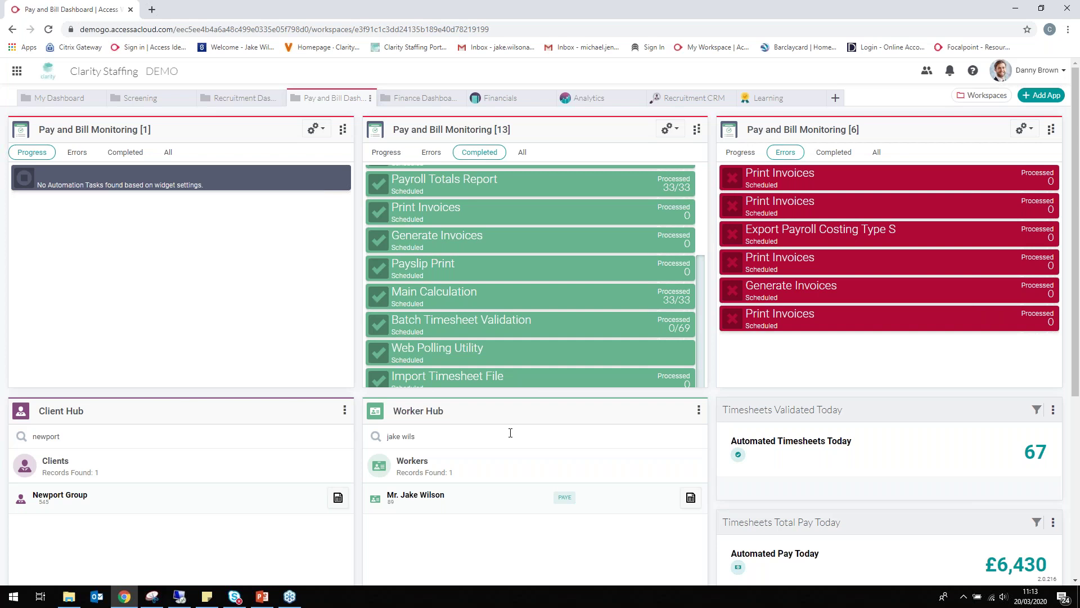
Check the Gross Profit Report figures, then switch to the remote Access Pay & Bill session
scroll(667, 367, "down", 1)
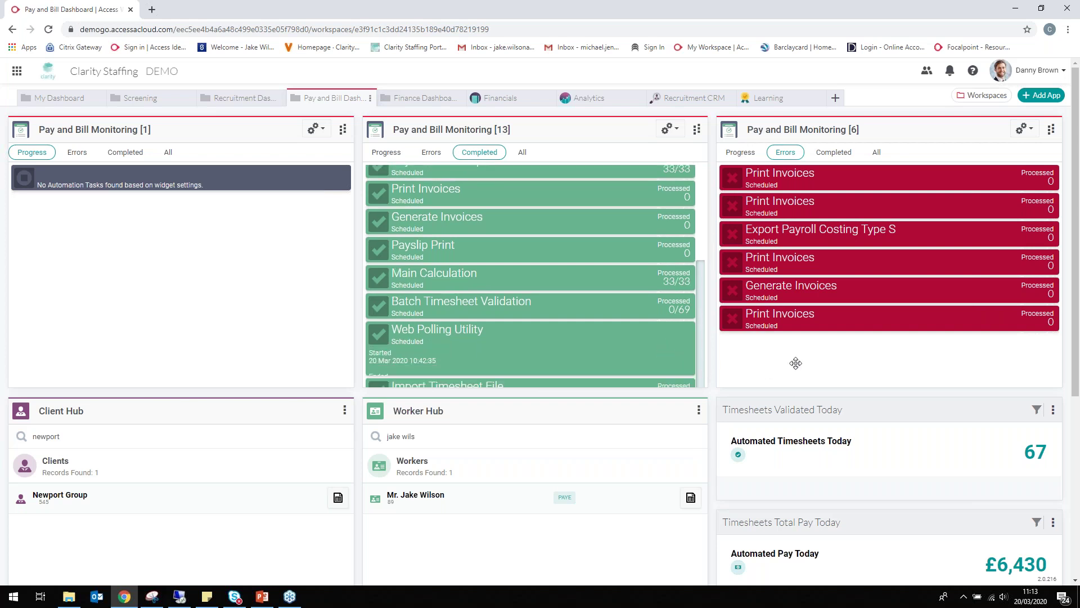
scroll(826, 315, "down", 3)
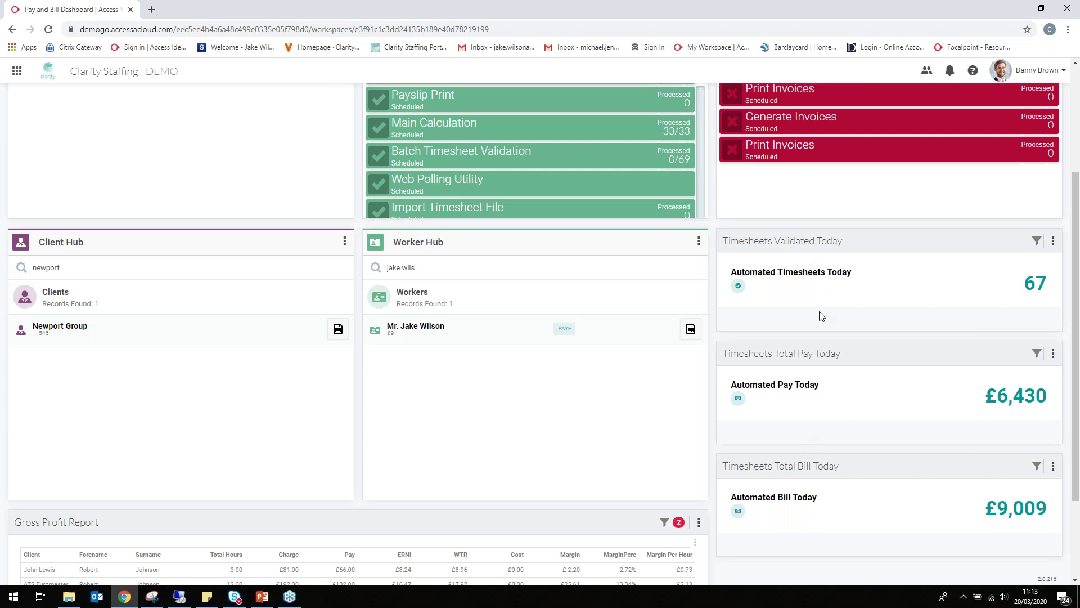
scroll(817, 322, "up", 3)
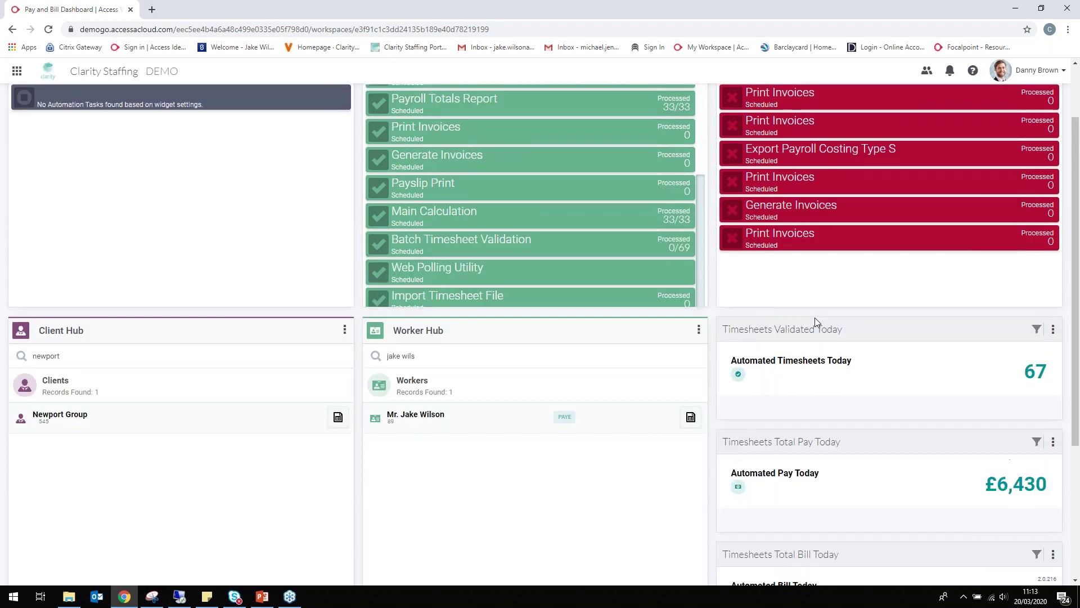
scroll(809, 387, "down", 2)
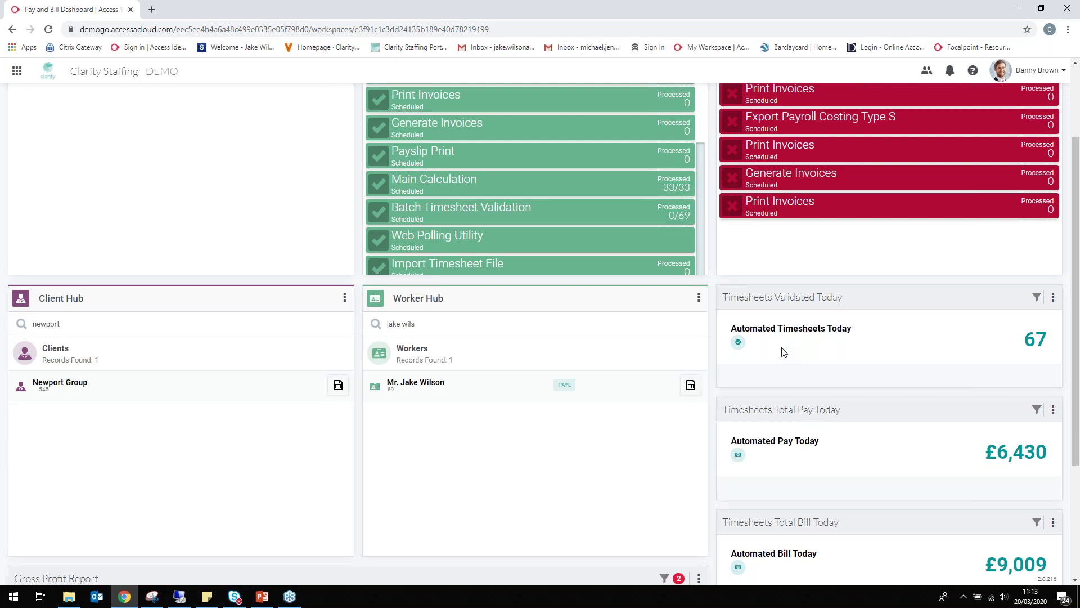
scroll(784, 352, "down", 2)
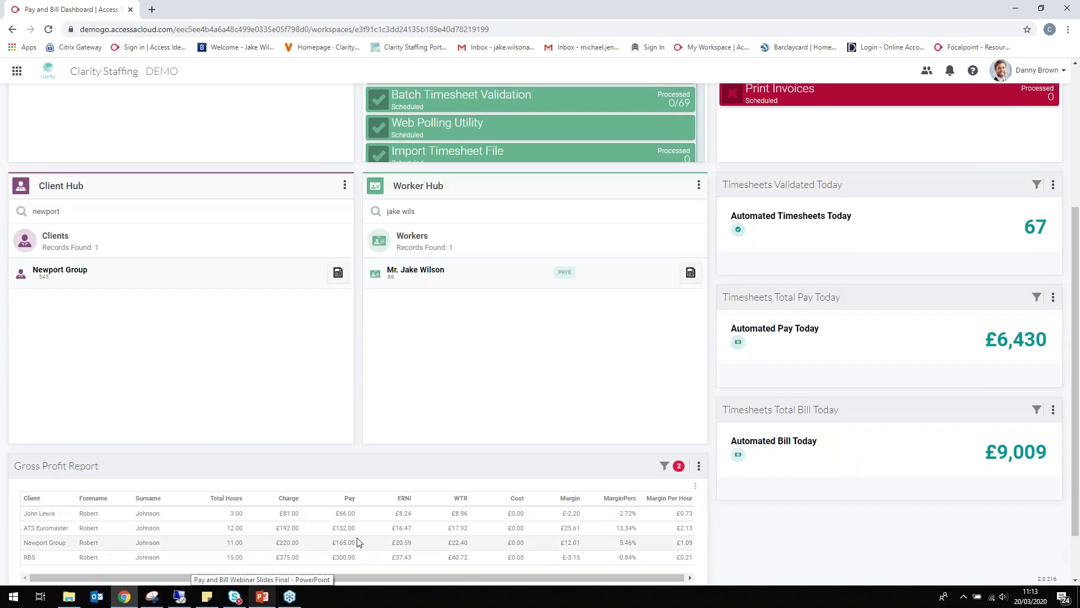
scroll(358, 542, "up", 4)
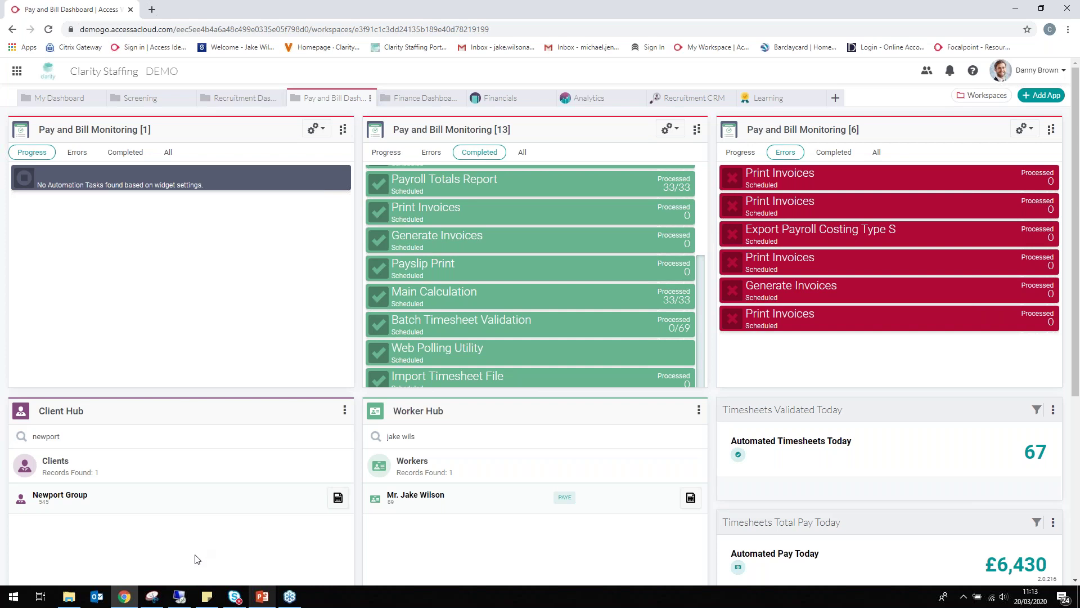
left_click(181, 597)
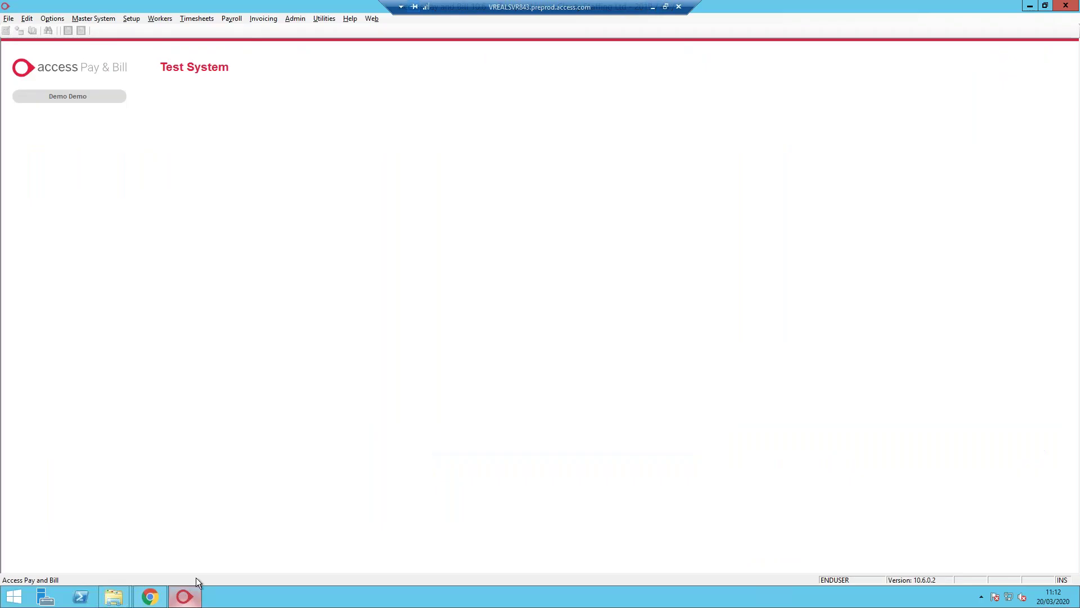
Open the Scheduler Control Panel via Setup > Automation and preview Division A's task schedule
left_click(129, 19)
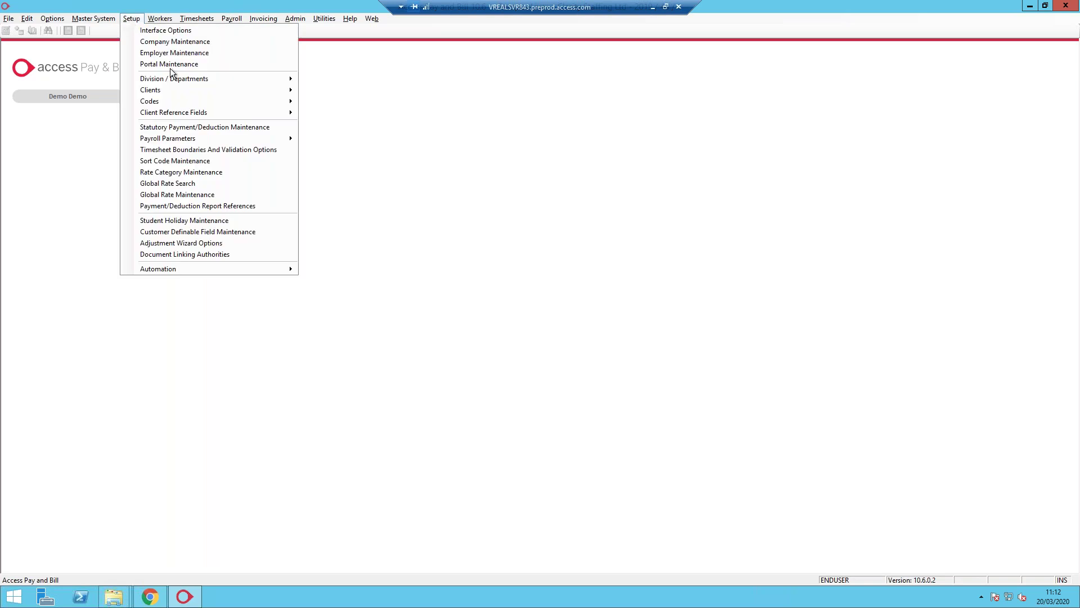
mouse_move(183, 270)
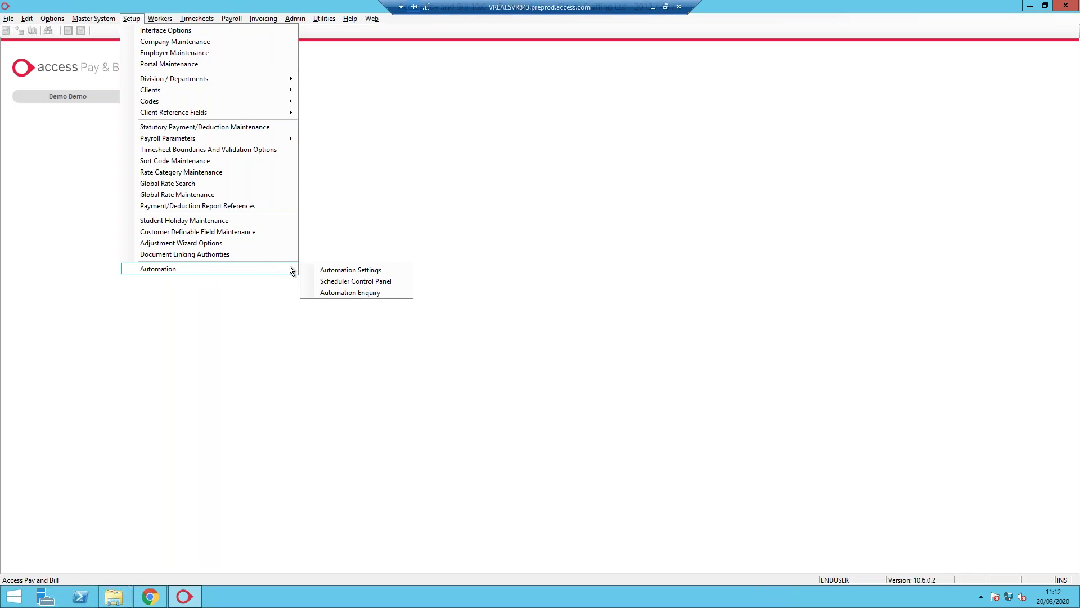
left_click(331, 282)
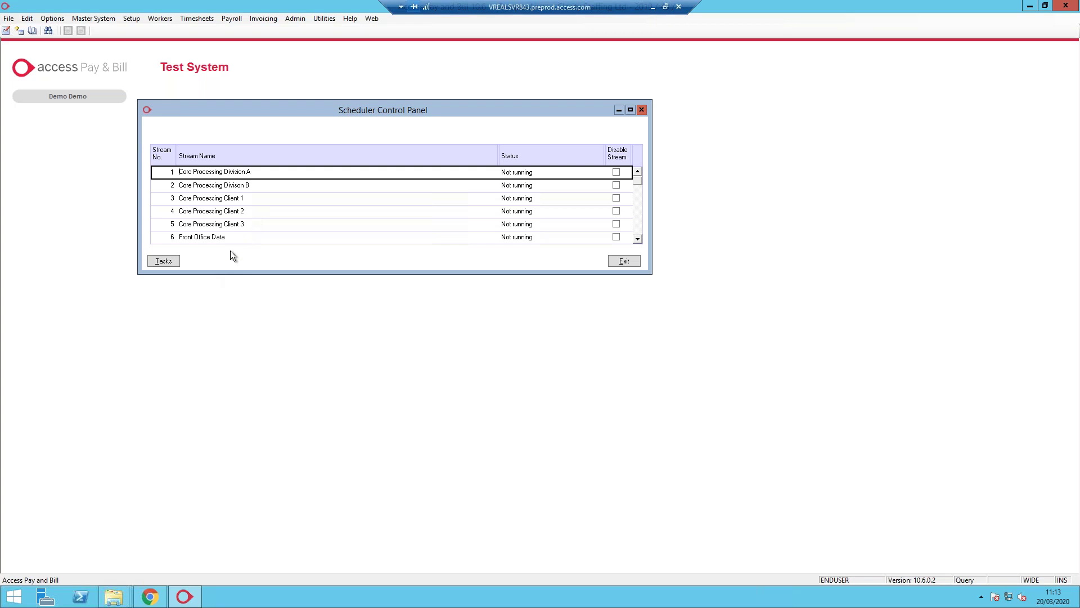
left_click(169, 262)
left_click_drag(308, 87, 519, 76)
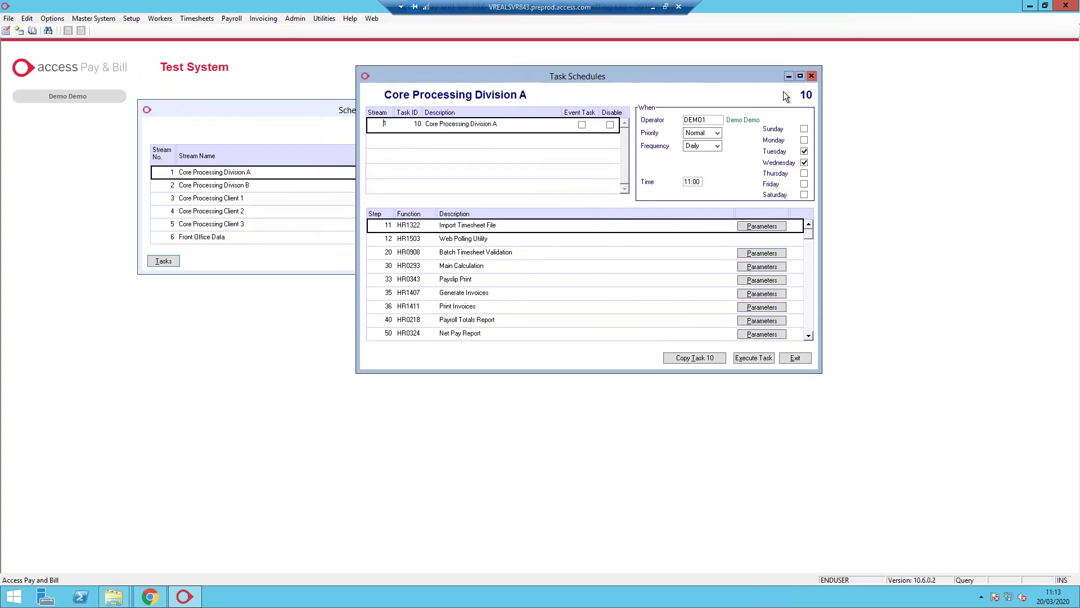
left_click(812, 77)
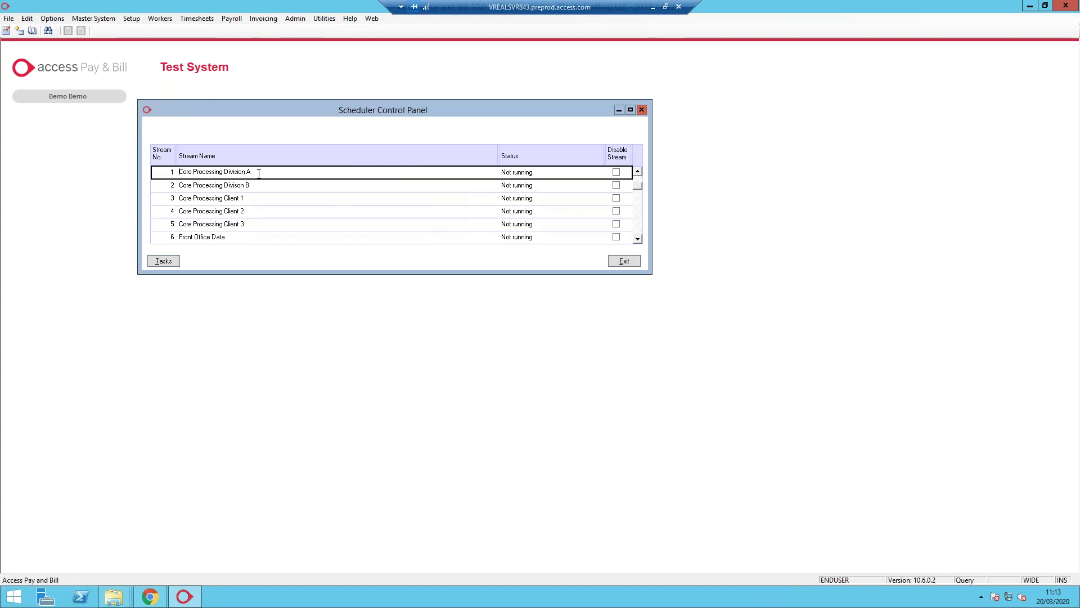
Browse the scheduler streams, then open the Core Processing Division A task schedule
key("Down")
key("Down")
key("Down")
key("Down")
key("Down")
key("Down")
key("Down")
key("Down")
key("Down")
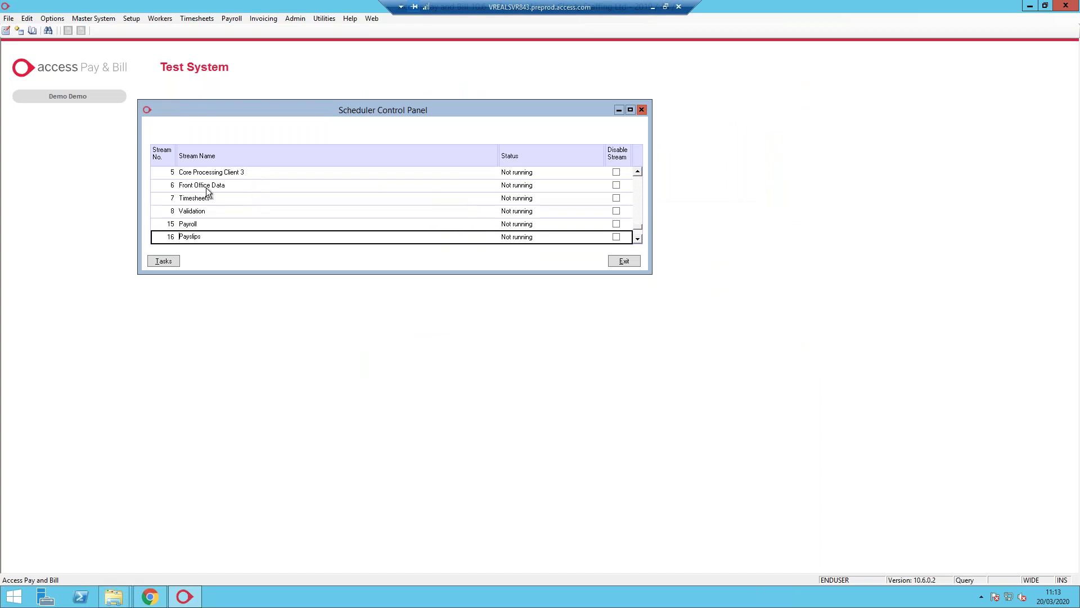
left_click(209, 189)
left_click(208, 200)
left_click(205, 212)
left_click(181, 223)
left_click(193, 238)
left_click(202, 211)
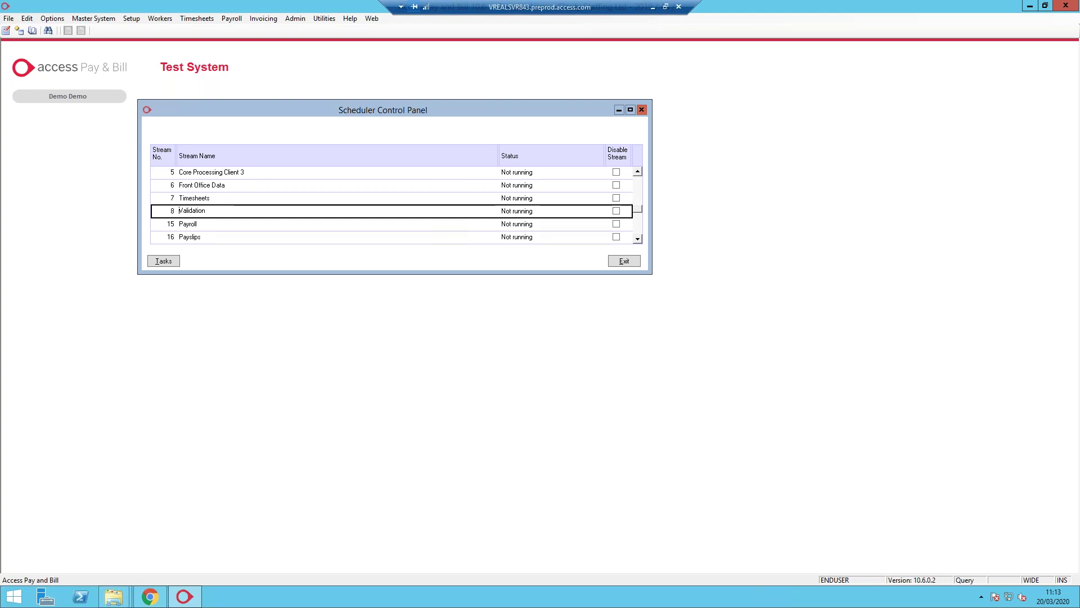
left_click(210, 227)
left_click(208, 239)
scroll(215, 226, "down", 2)
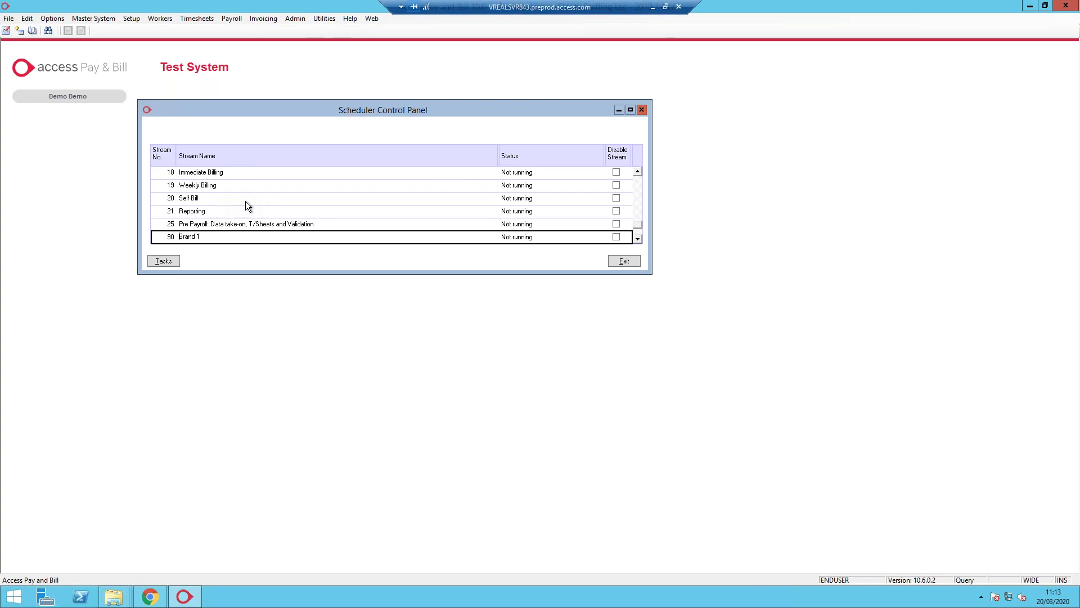
left_click(248, 224)
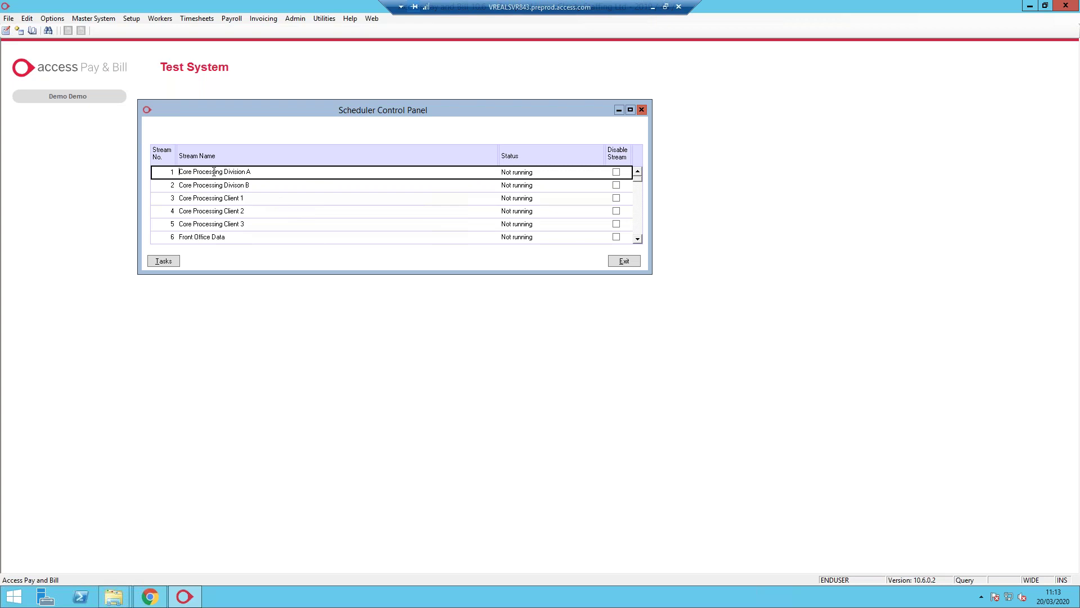
left_click(163, 261)
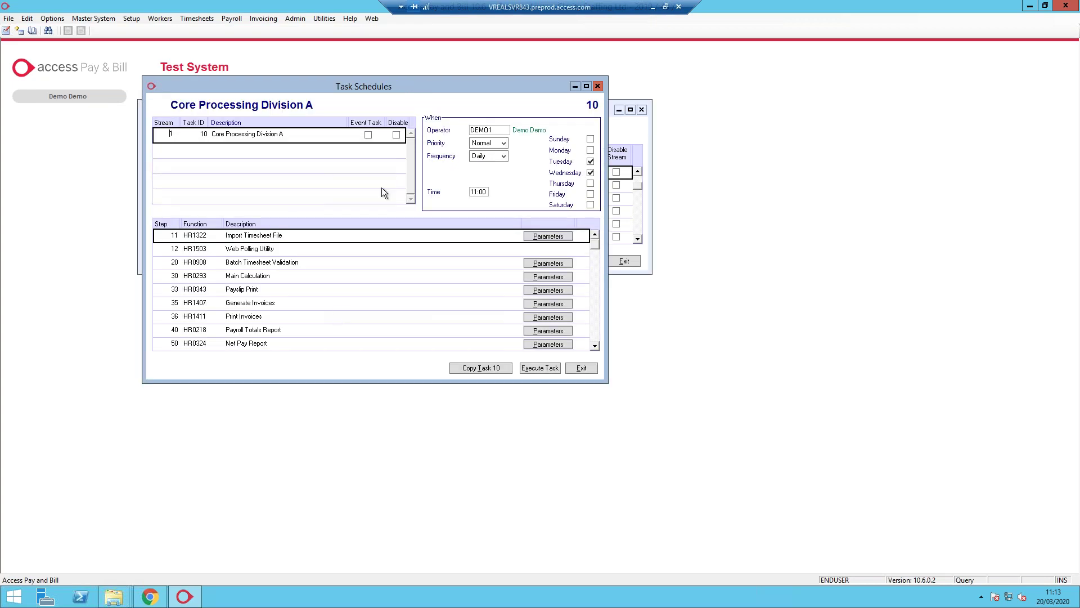
Put task 10's schedule into Modify mode and list the available run frequencies
left_click_drag(359, 86, 530, 83)
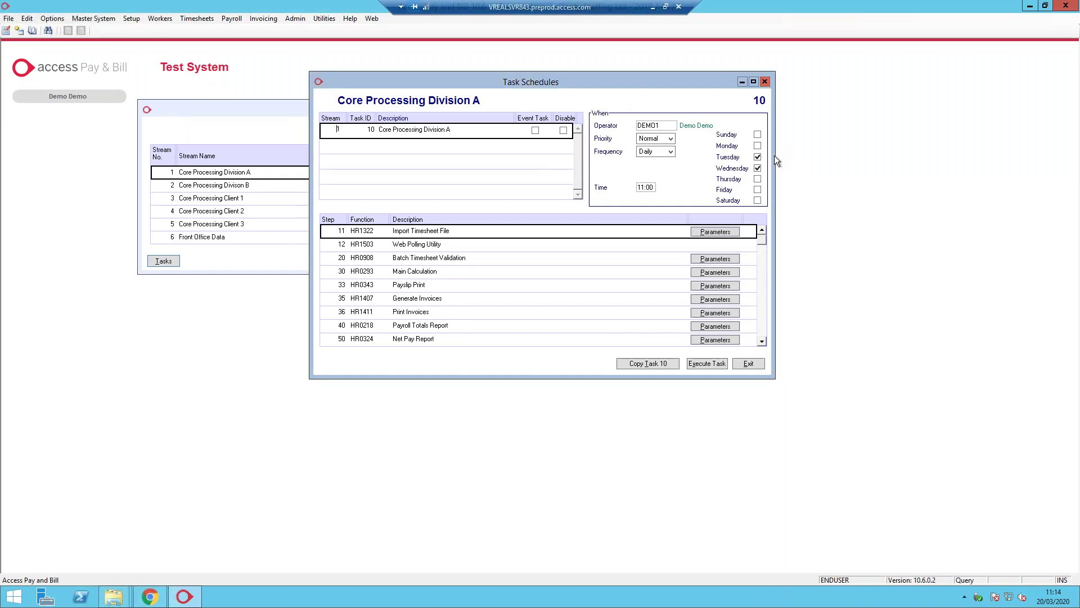
key("Tab")
left_click(671, 152)
left_click(661, 170)
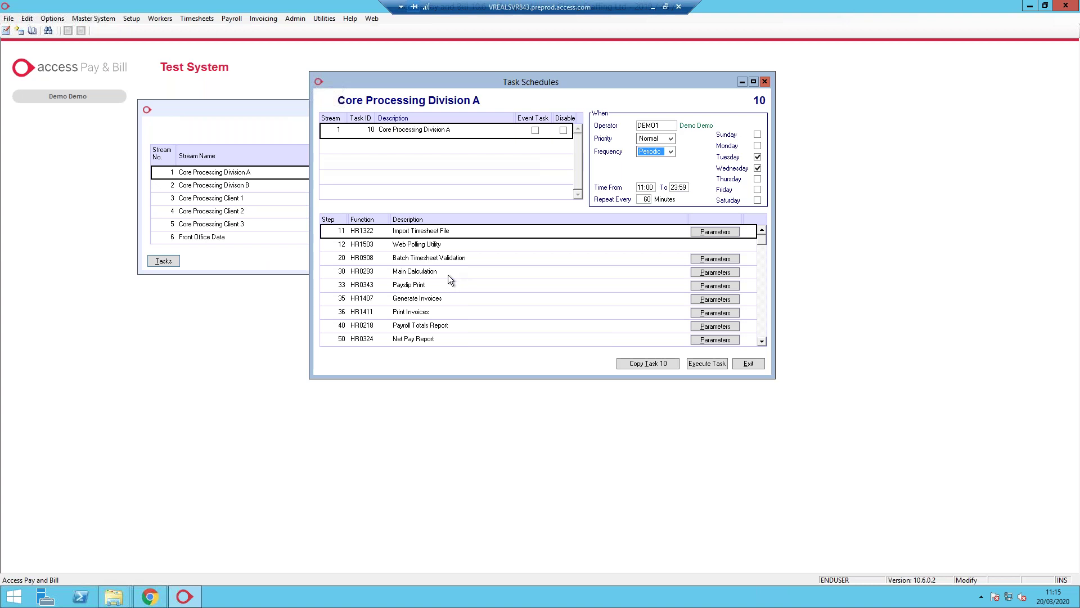
left_click(670, 152)
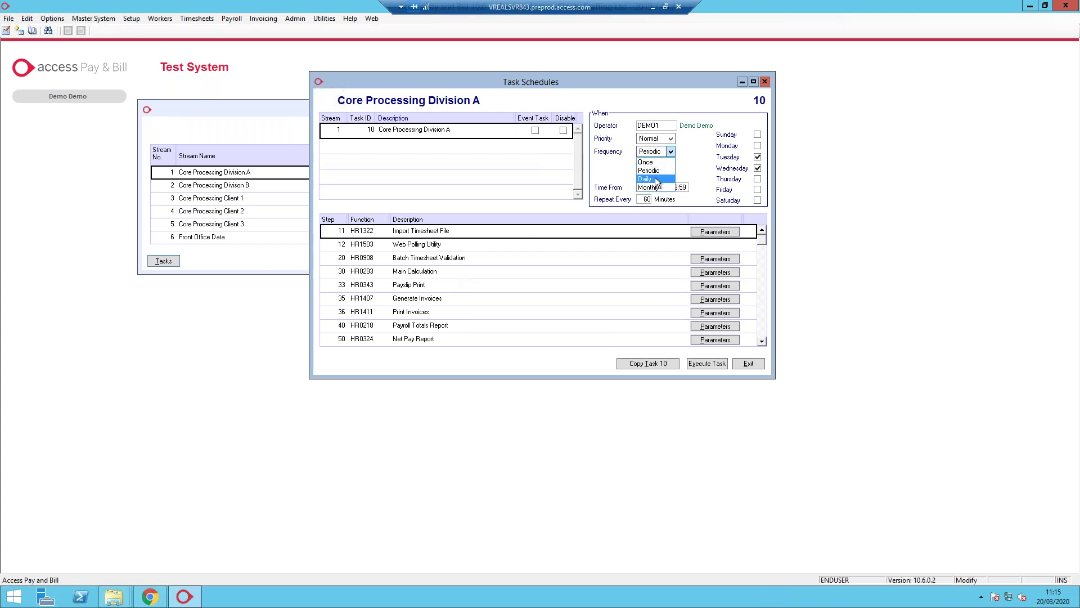
left_click(655, 177)
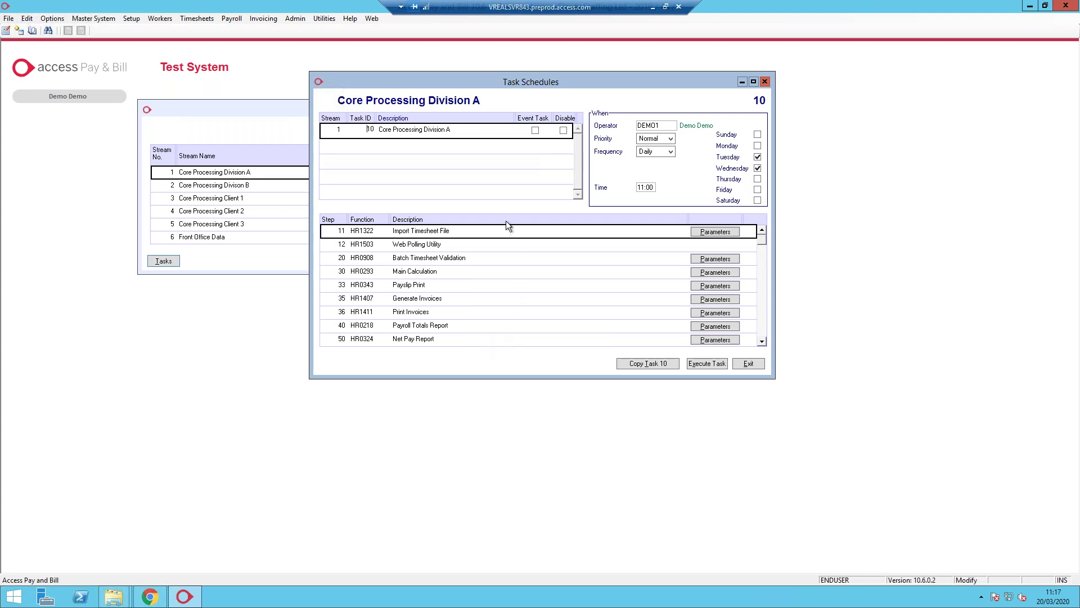
left_click_drag(566, 86, 516, 91)
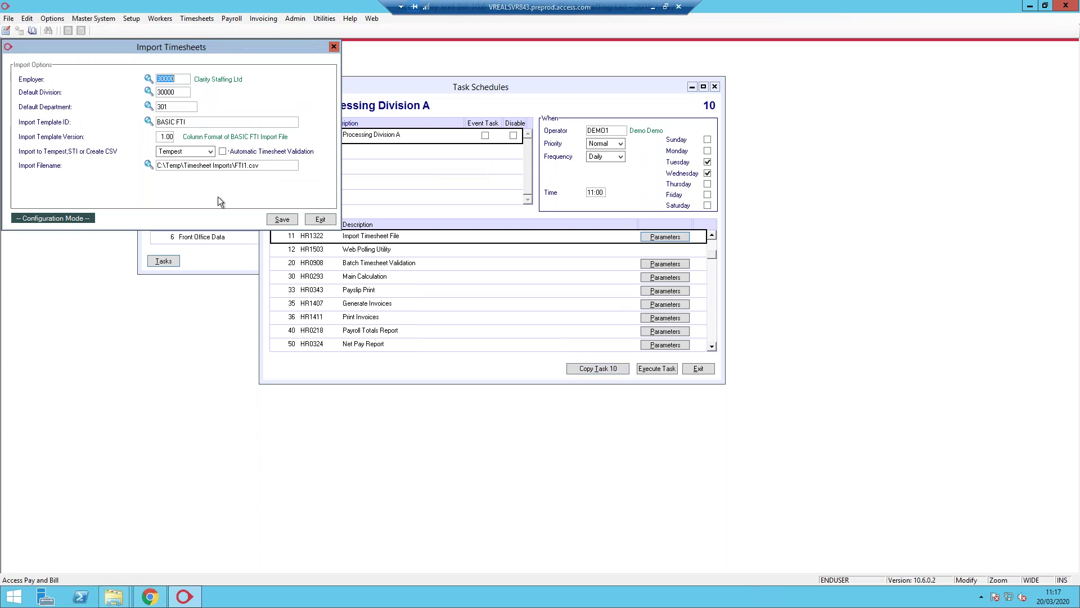
Inspect parameters of the Main Calculation, Payroll Totals Report and Batch Timesheet Validation steps
left_click(333, 48)
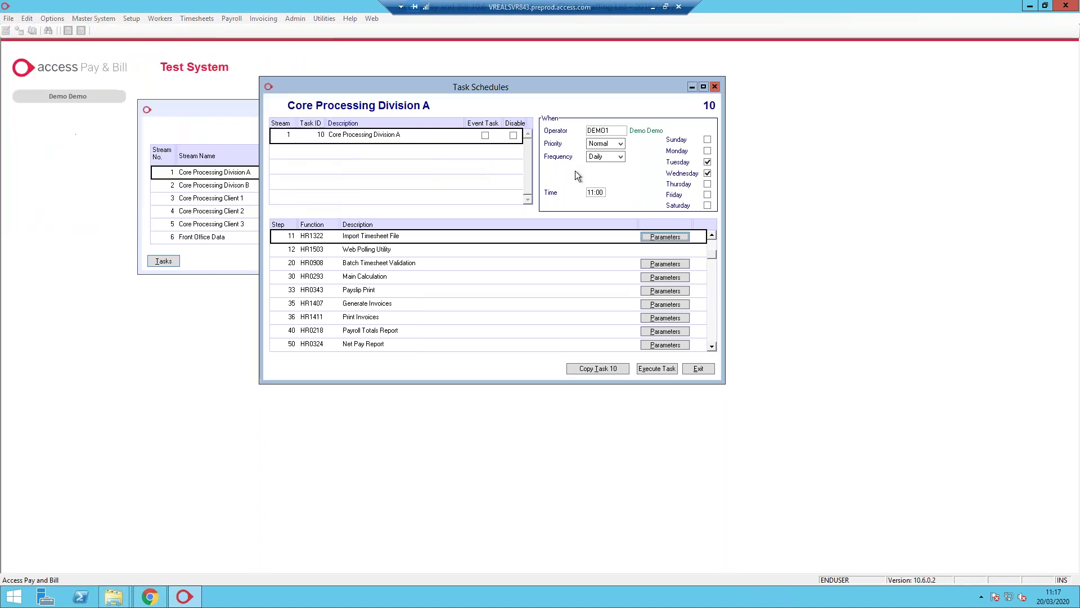
left_click(664, 277)
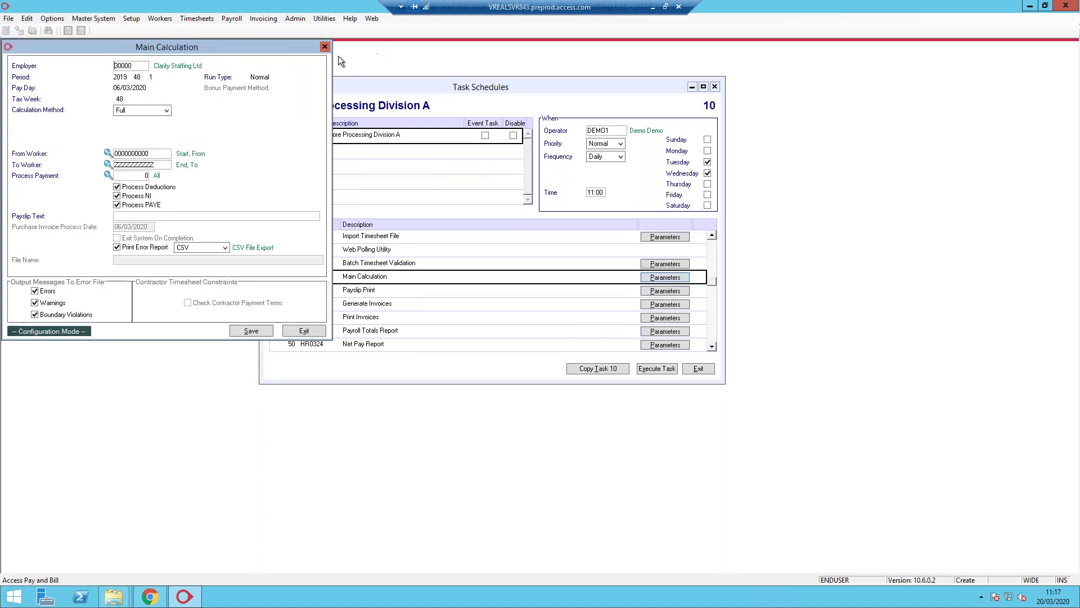
left_click(325, 47)
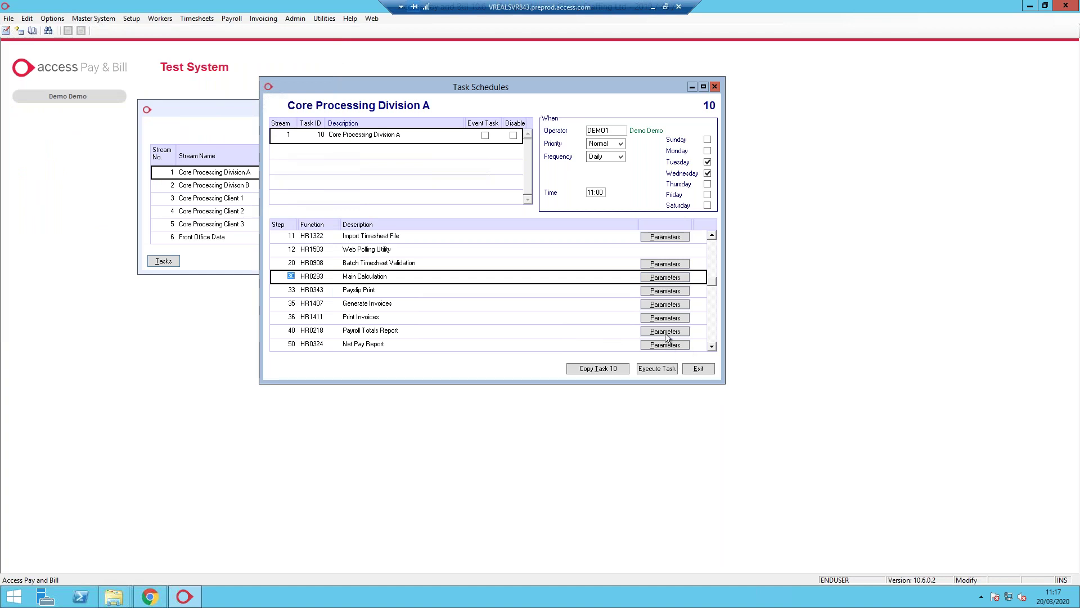
left_click(666, 332)
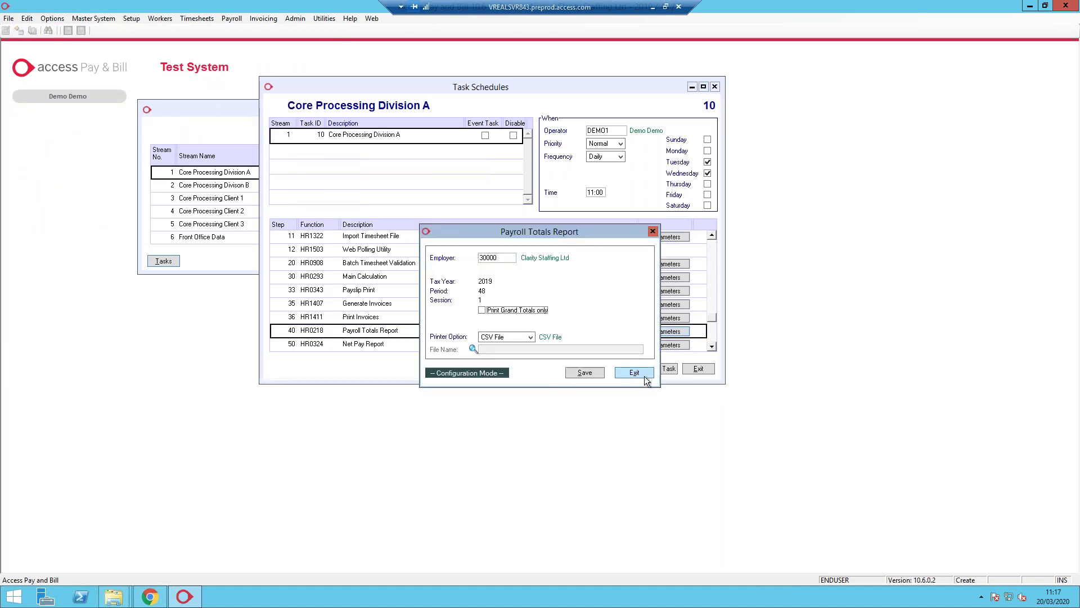
left_click(635, 372)
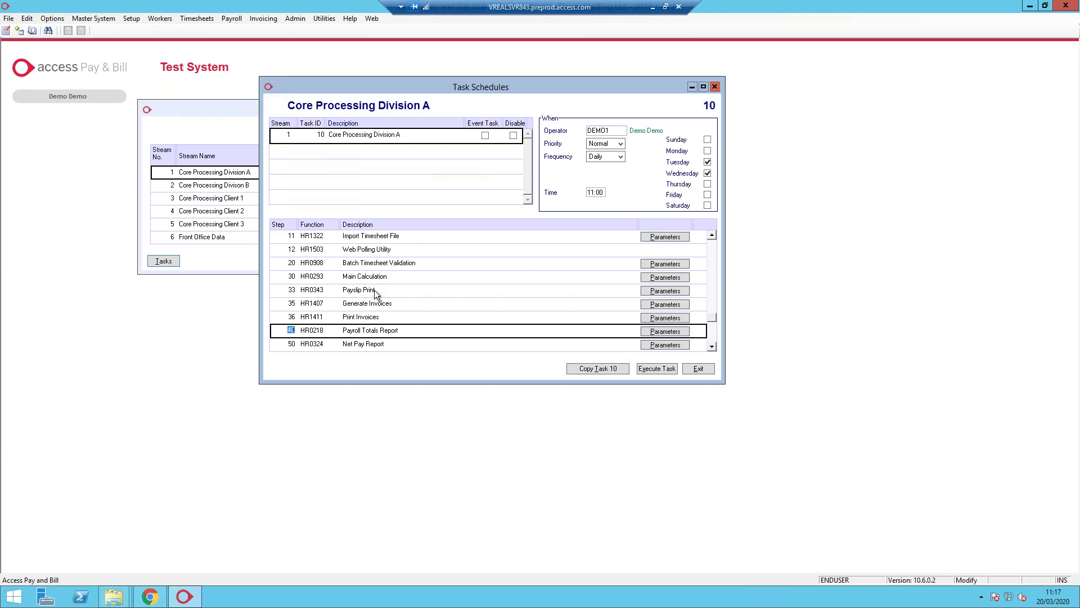
left_click(388, 262)
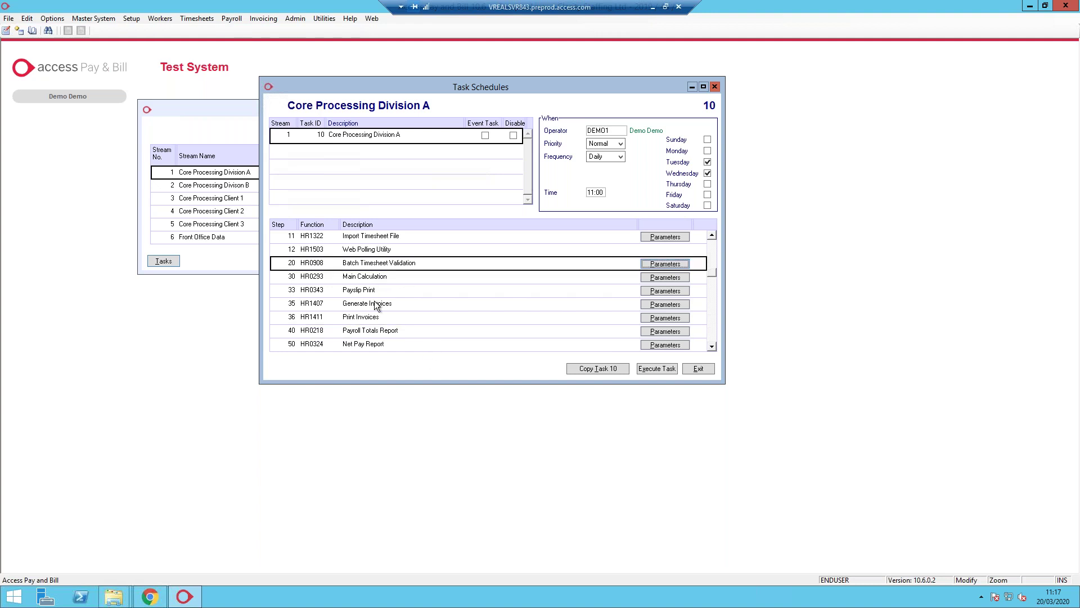
left_click(665, 264)
left_click(407, 145)
scroll(512, 303, "down", 9)
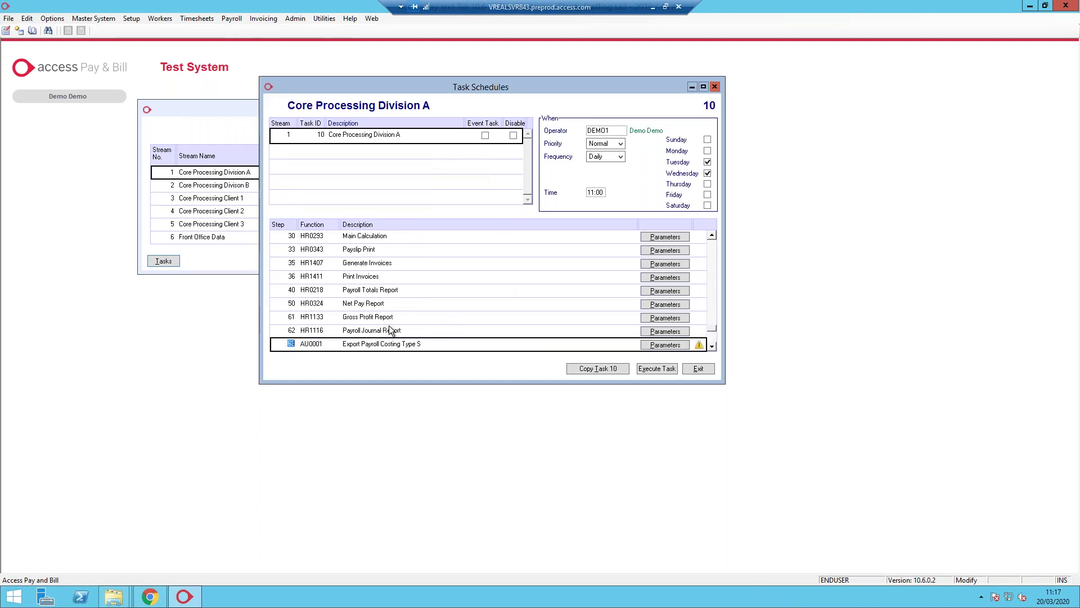
scroll(428, 333, "up", 2)
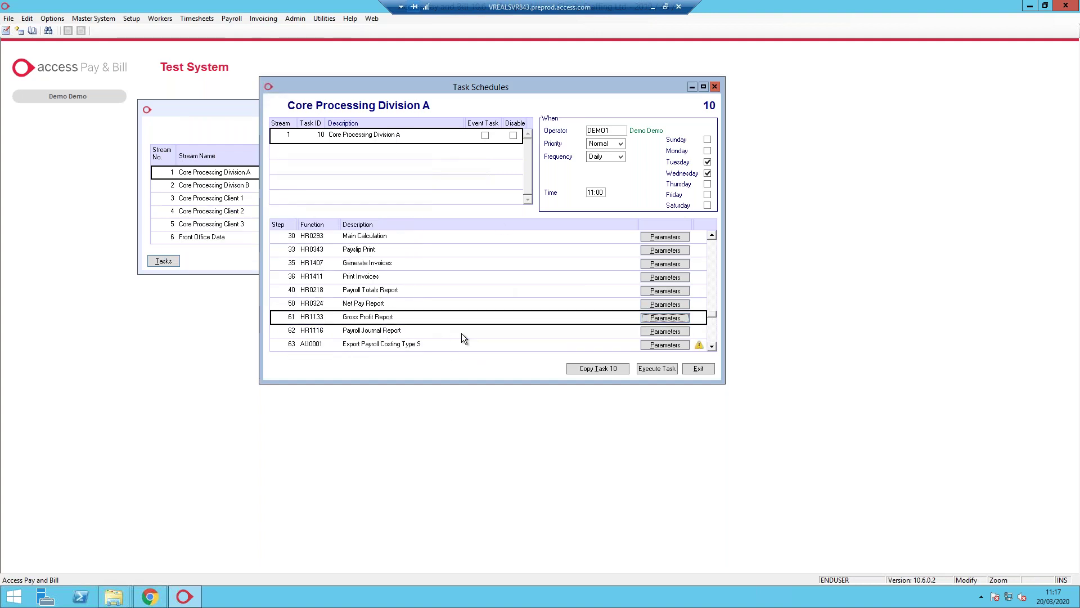
left_click(671, 318)
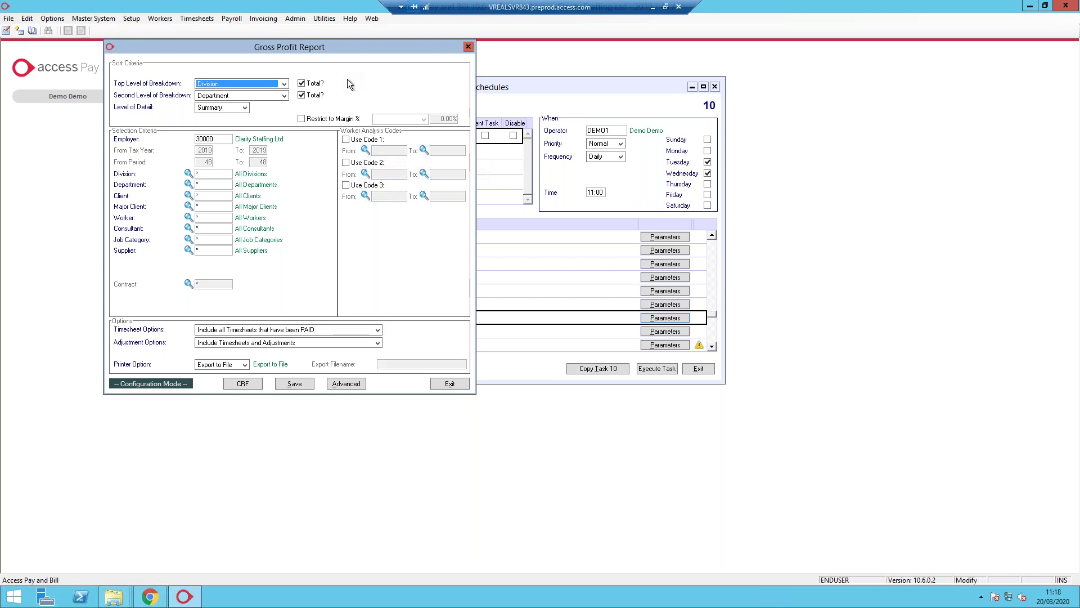
left_click(466, 47)
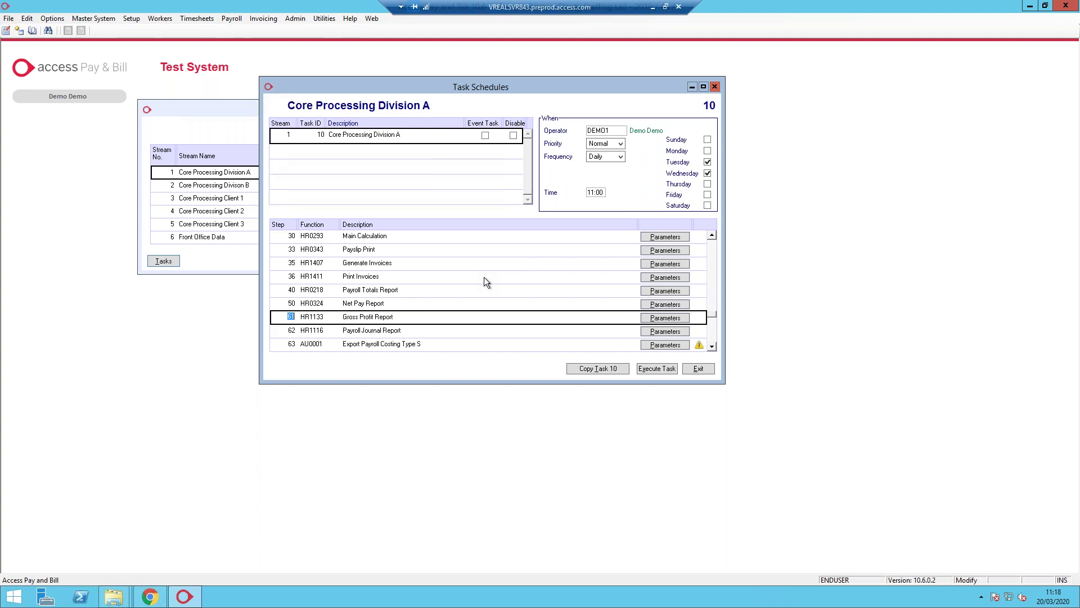
key("Page_Up")
key("Page_Up")
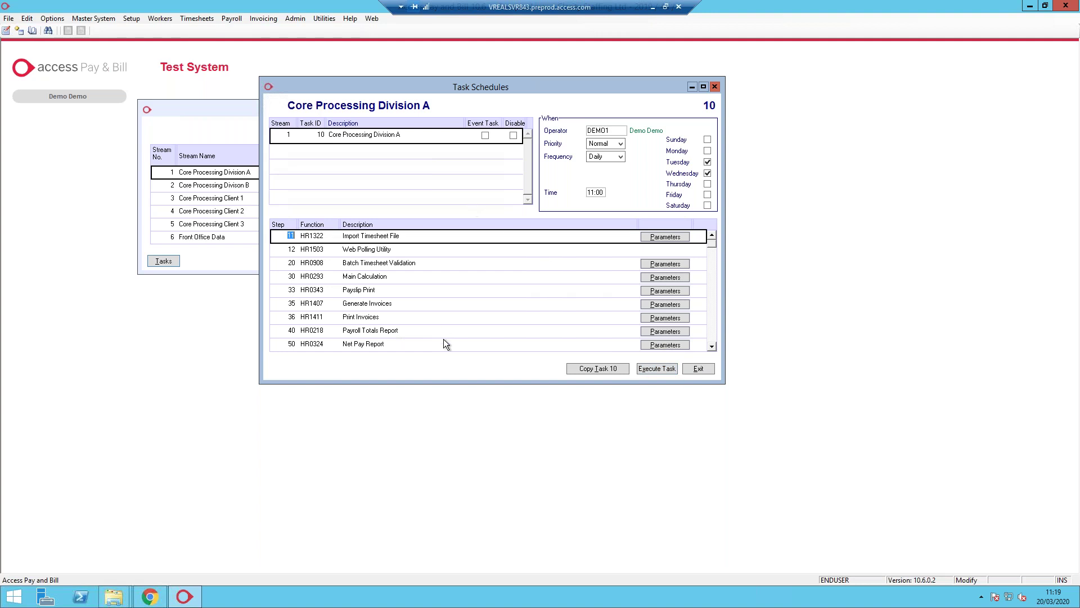
left_click(114, 596)
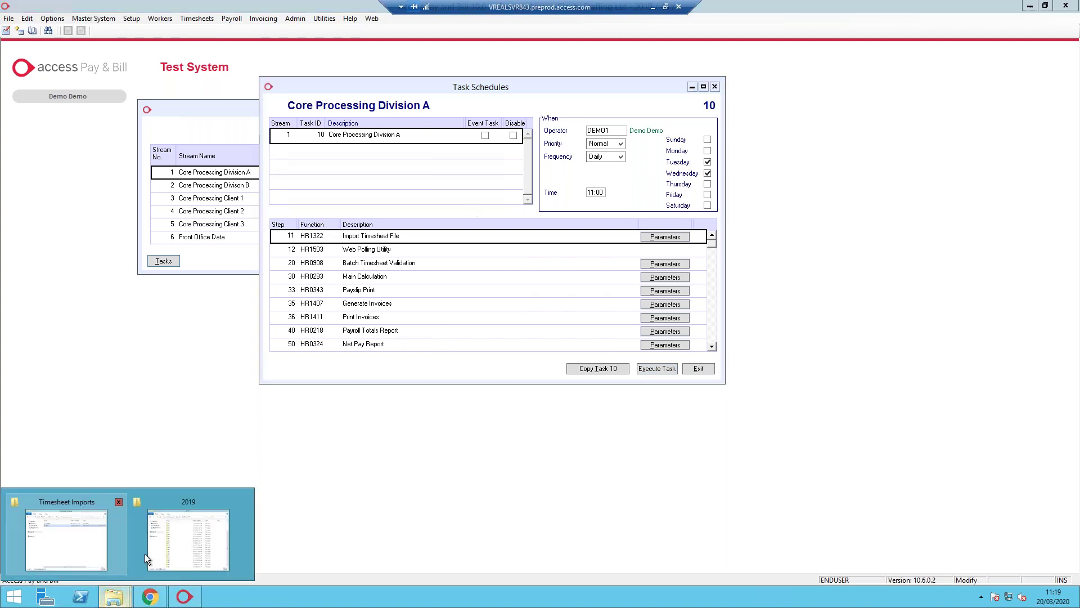
left_click(100, 541)
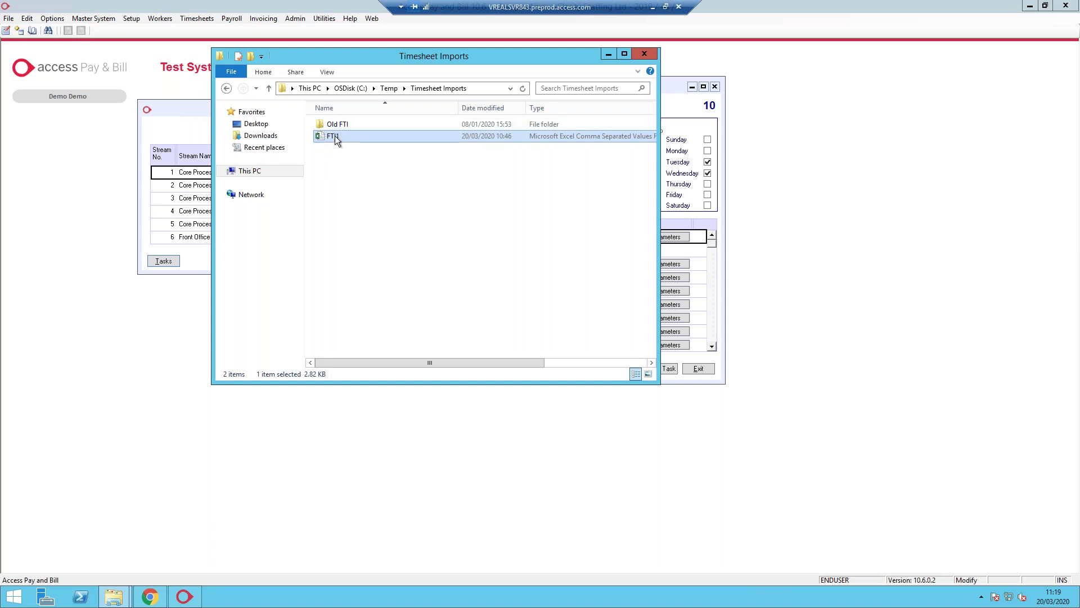
left_click(609, 54)
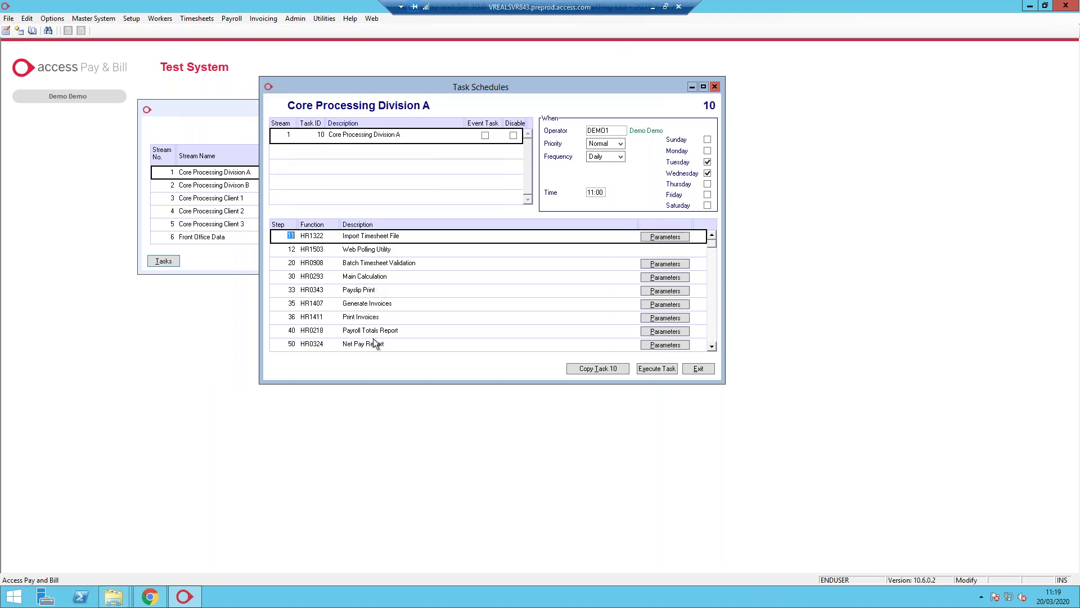
left_click(146, 599)
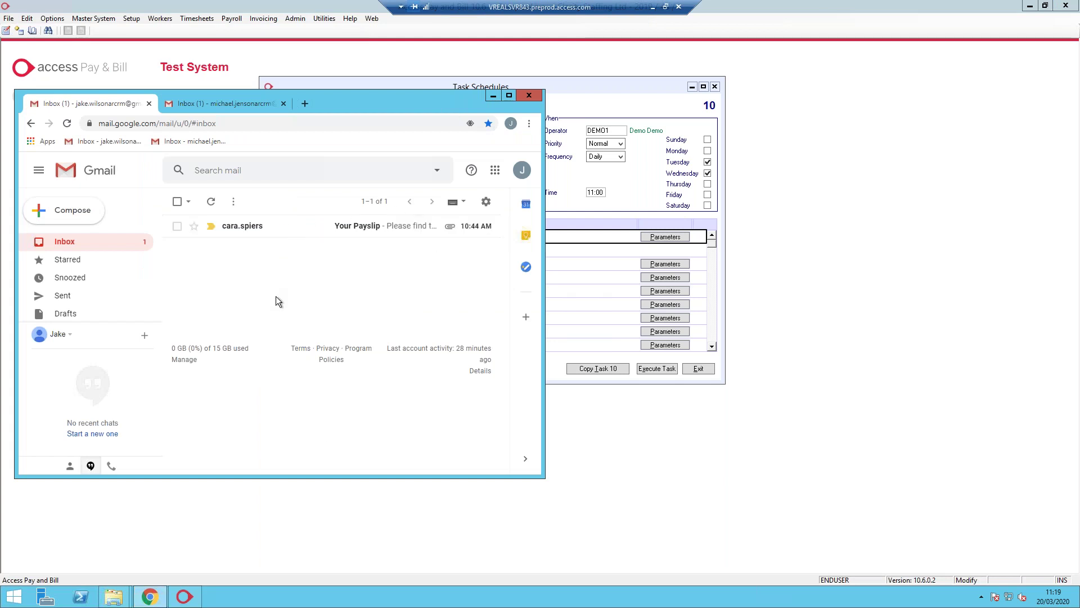
Delete the Your Payslip email from the first Gmail inbox
left_click(252, 103)
left_click(116, 106)
left_click(177, 226)
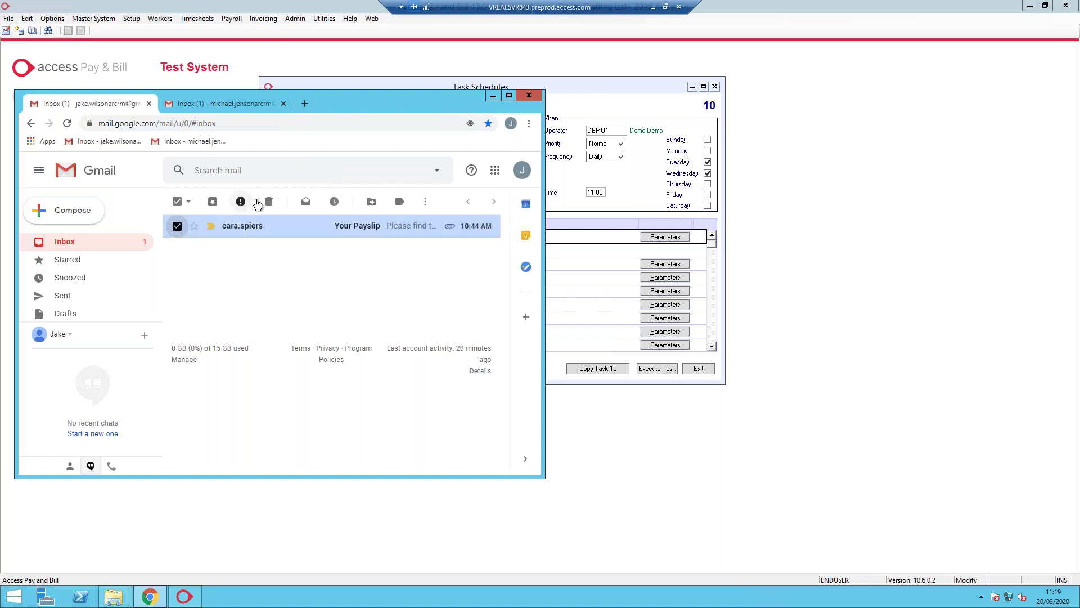
left_click(268, 202)
Delete the Clarity Staffing email from the second inbox, confirm both are empty, and minimize Chrome
left_click(198, 105)
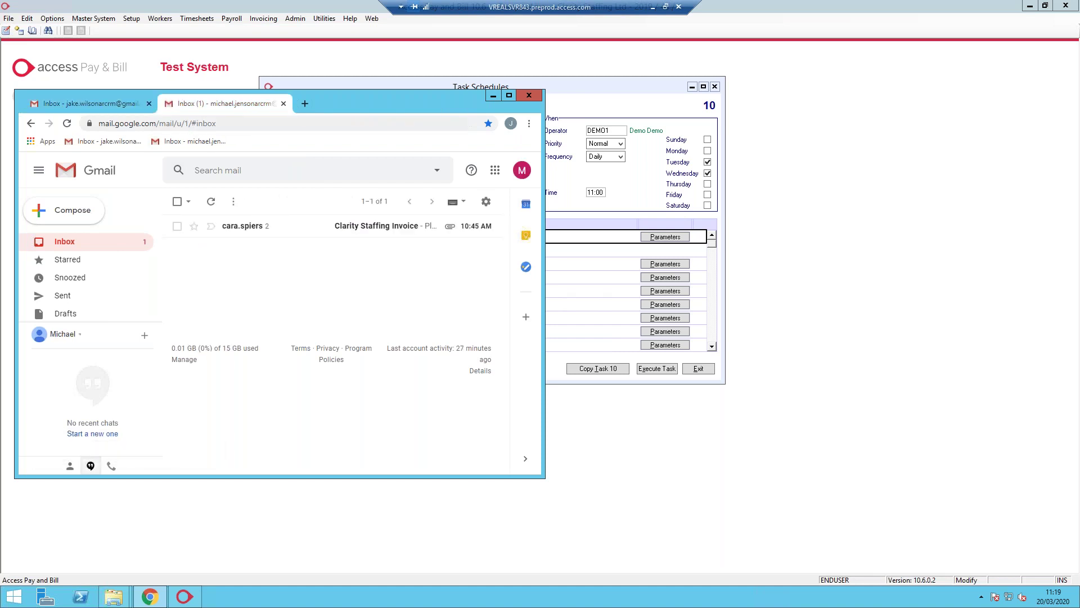
left_click(176, 226)
left_click(267, 202)
key("ctrl+shift+Tab")
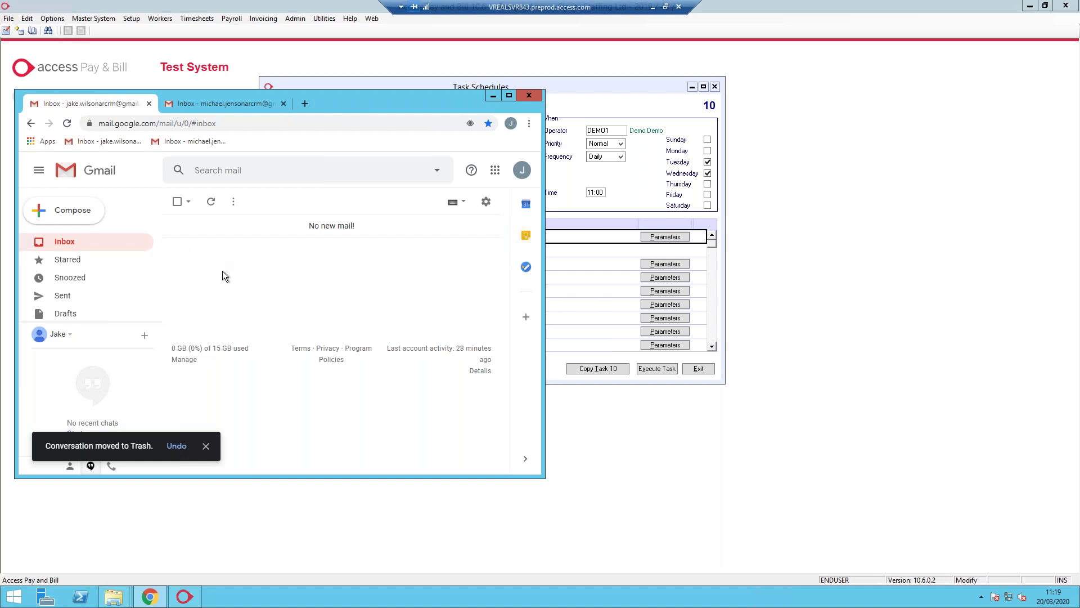
key("ctrl+Tab")
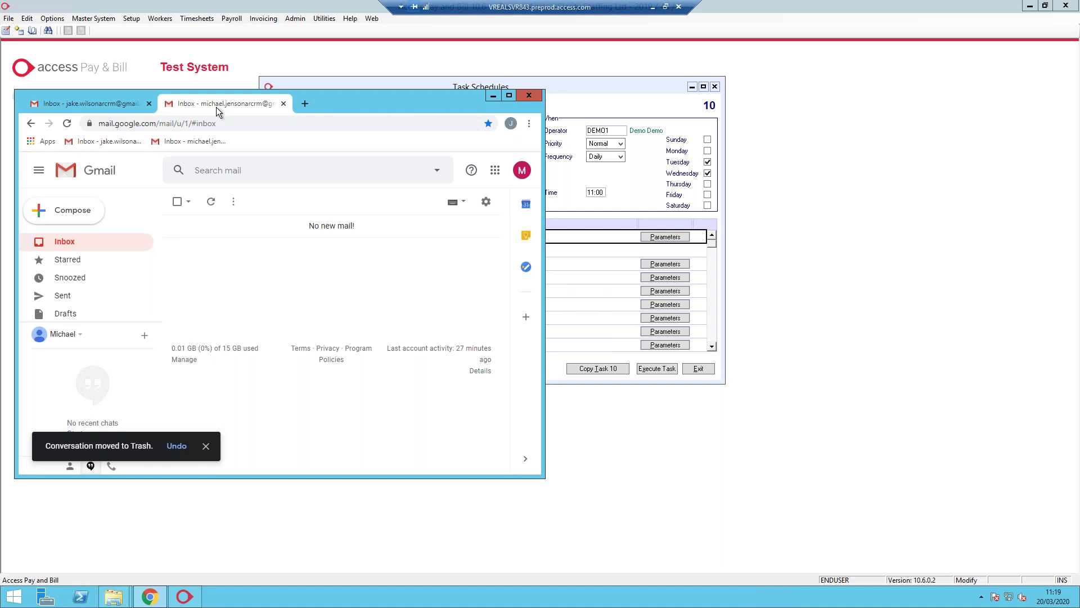
left_click(493, 95)
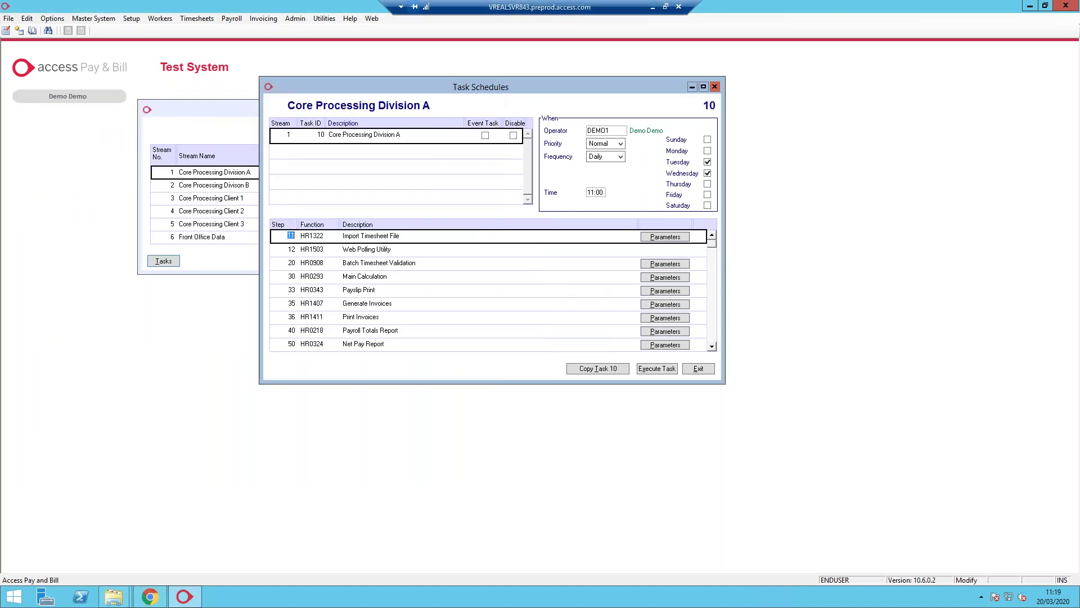
Execute the Core Processing Division A task and minimize the remote session to show the dashboard
left_click(656, 370)
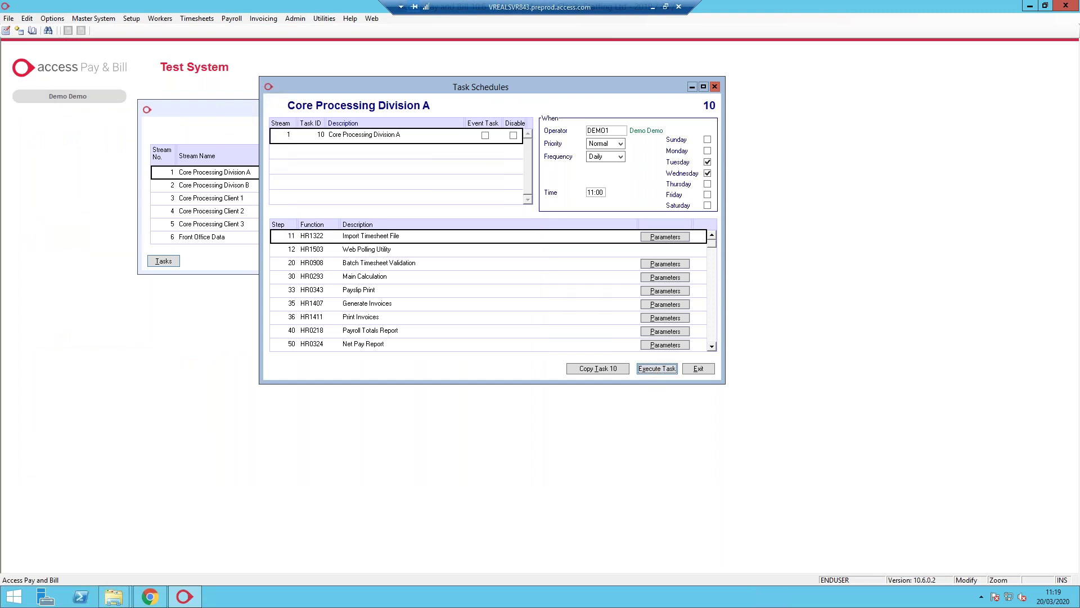
left_click(654, 11)
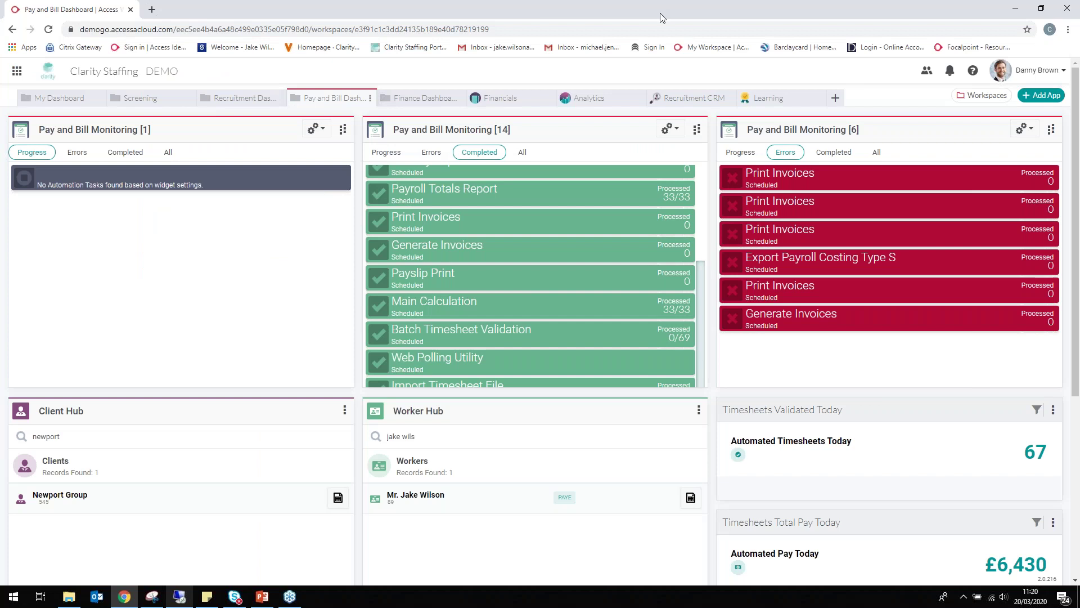
Reload the Pay and Bill dashboard and watch until Main Calculation reaches 33/33 with 18 tasks completed
left_click(471, 203)
key("F5")
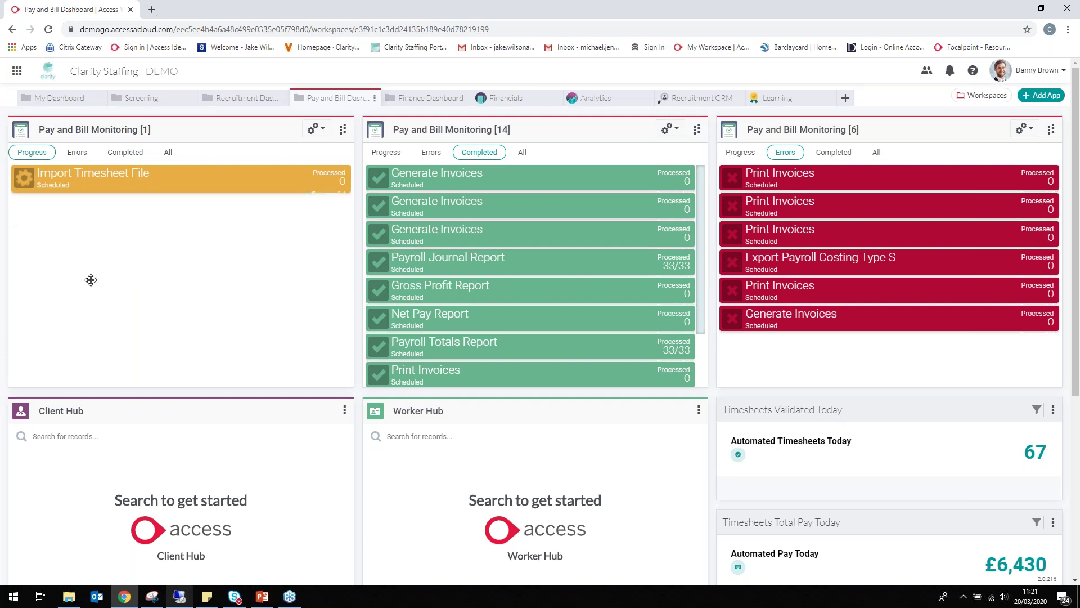
mouse_move(807, 178)
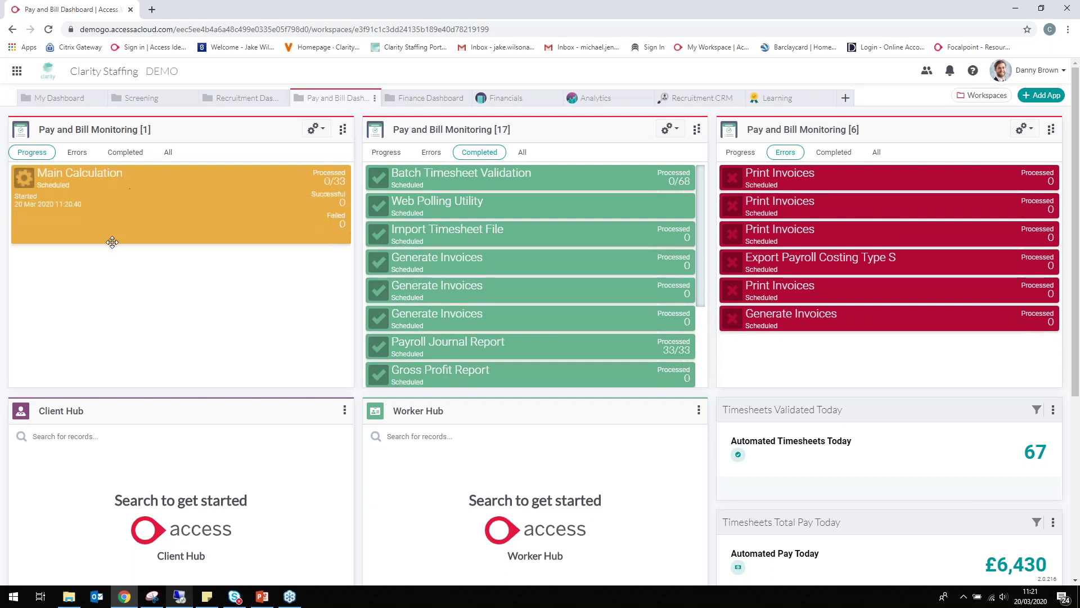
scroll(478, 238, "down", 1)
scroll(477, 238, "down", 1)
scroll(478, 238, "up", 2)
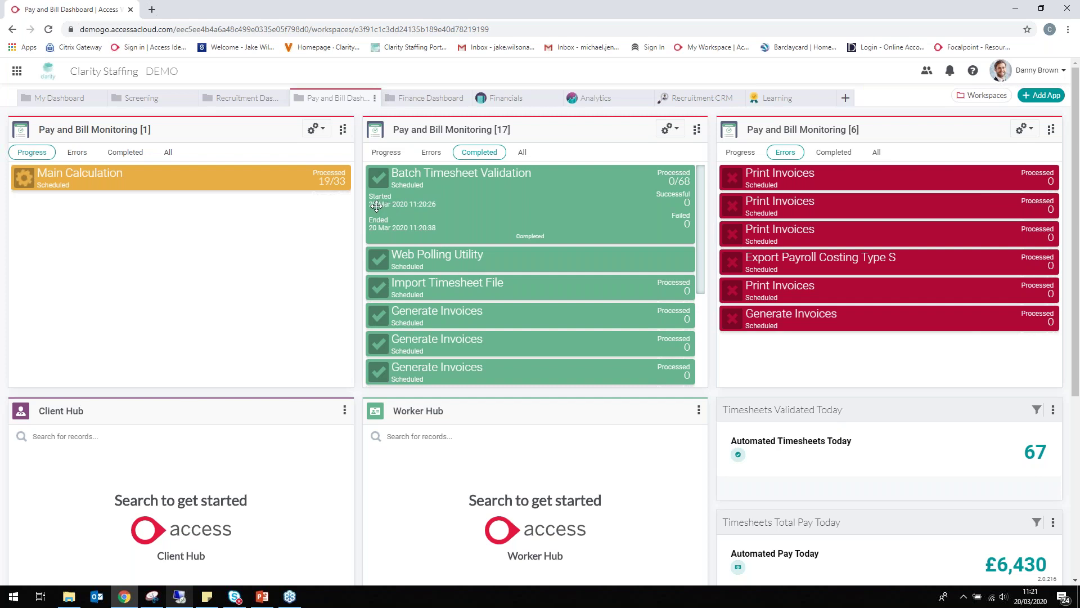
mouse_move(242, 208)
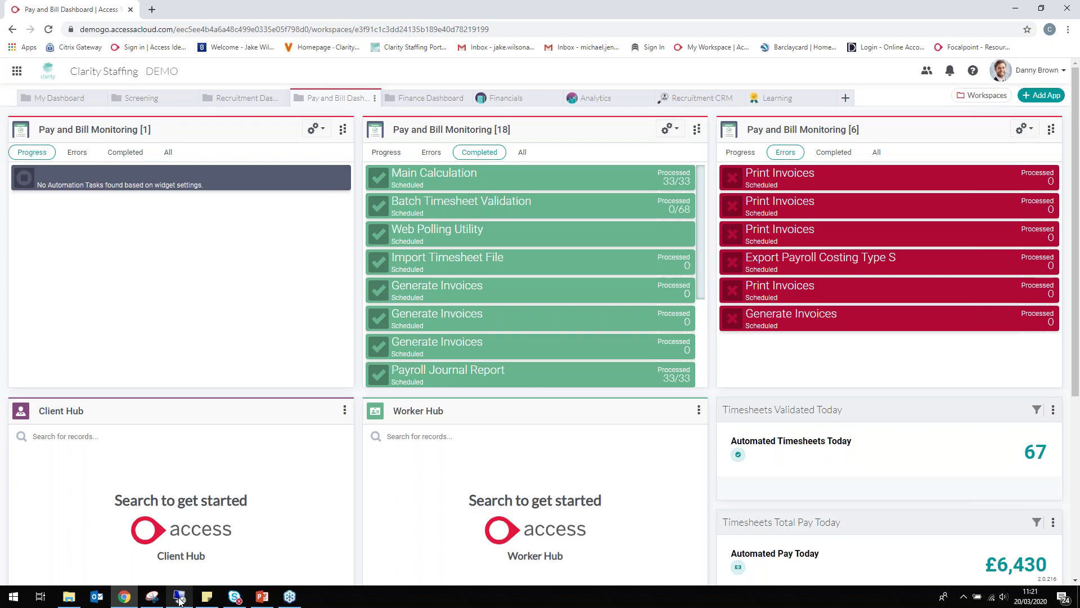
left_click(179, 597)
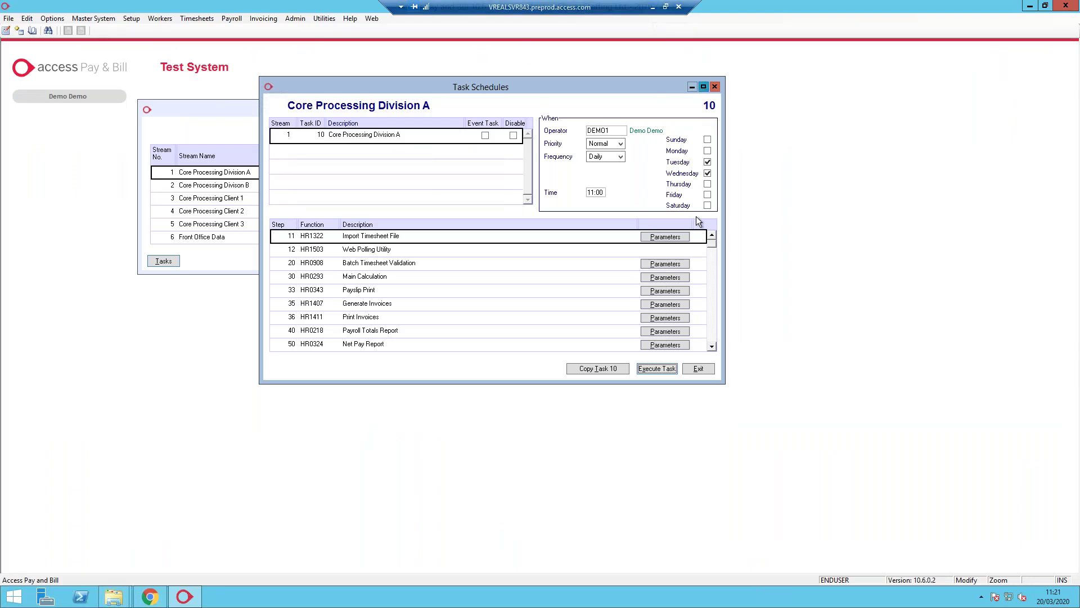
Close the scheduler windows and open Setup > Automation > Automation Enquiry to see the four Import Timesheet File runs
left_click(698, 368)
left_click(613, 261)
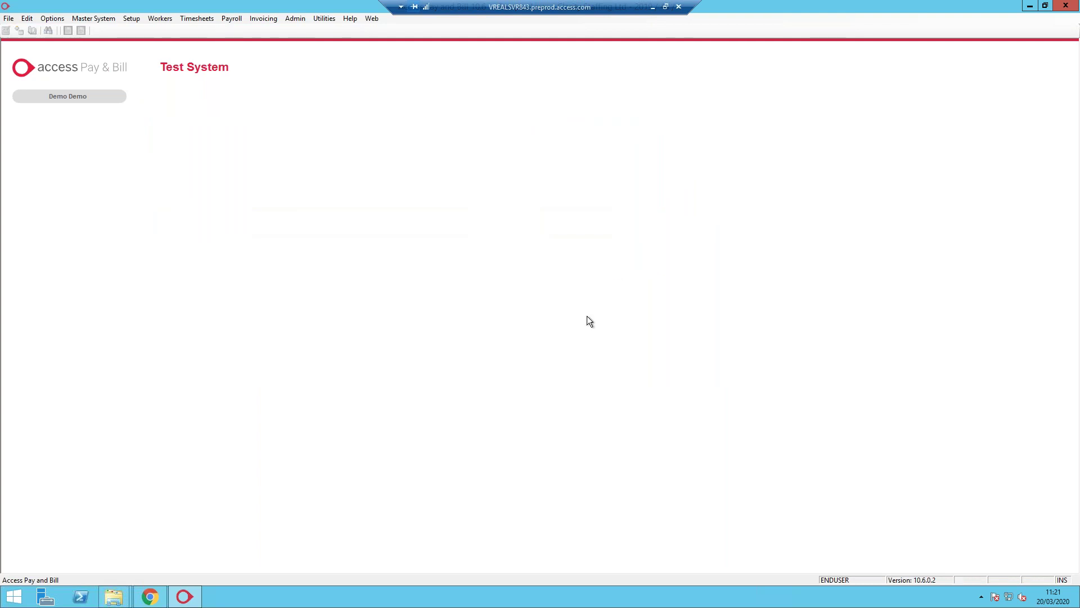
left_click(130, 19)
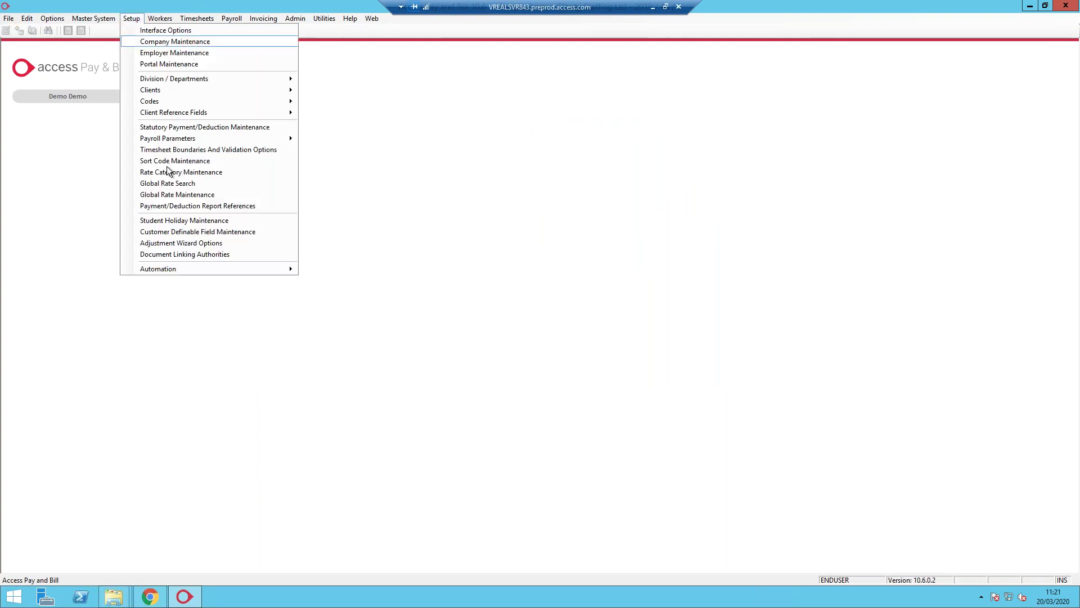
mouse_move(195, 265)
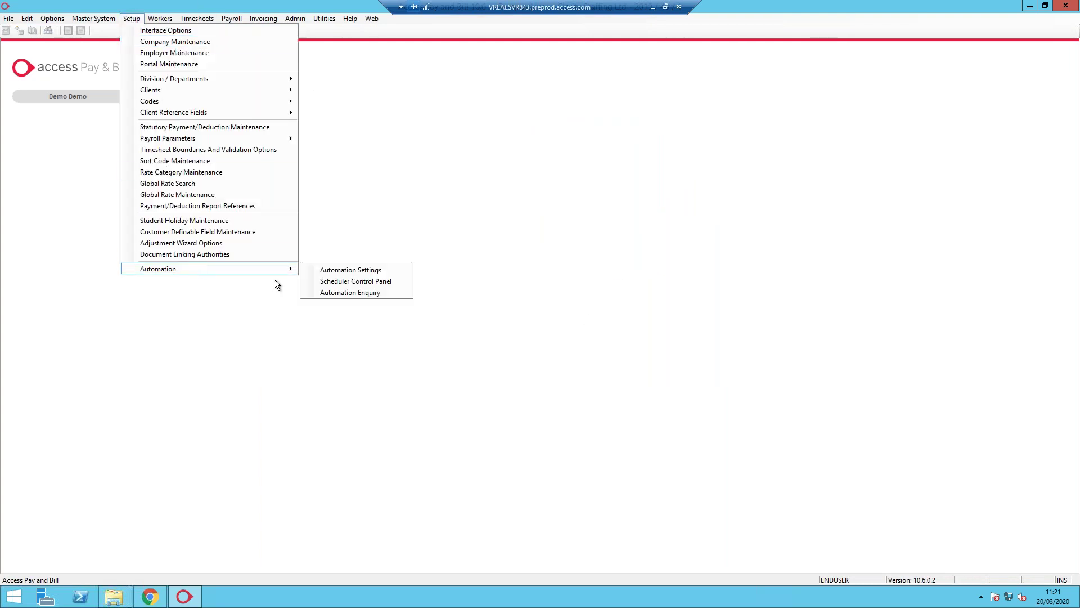
left_click(333, 294)
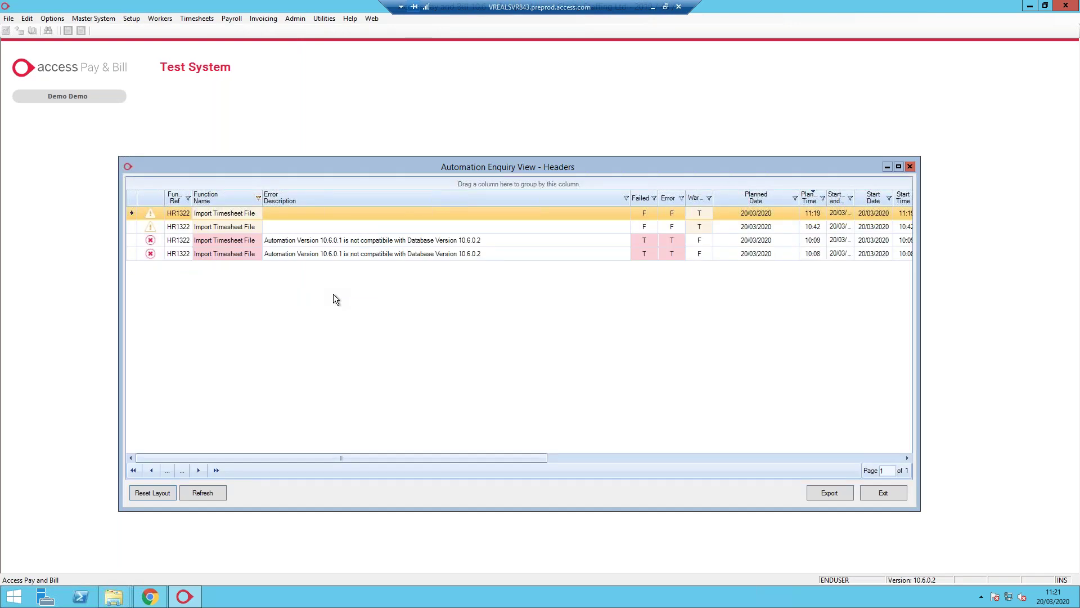
left_click_drag(543, 163, 495, 121)
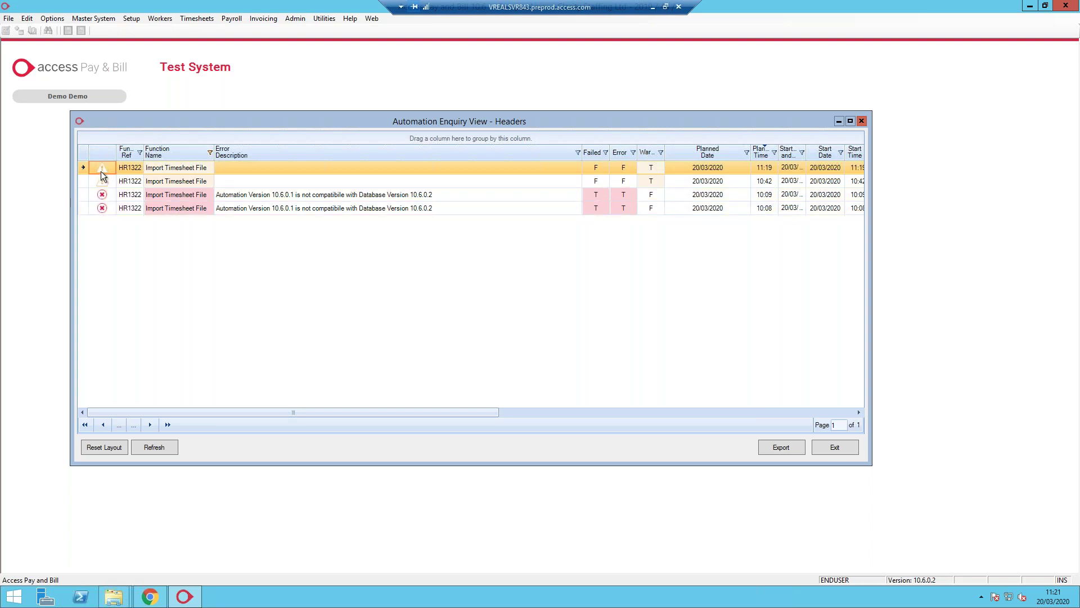
Review the 11:19 run's details showing timesheet batch 255 imported into Tempest, then exit the enquiry
left_click_drag(329, 412, 740, 375)
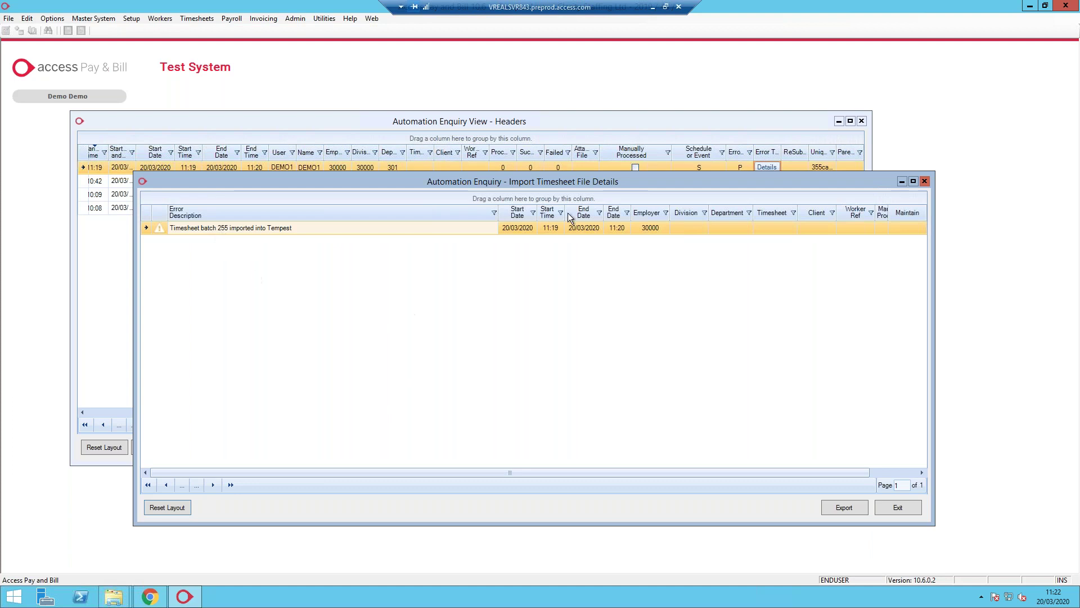
left_click_drag(628, 182, 535, 137)
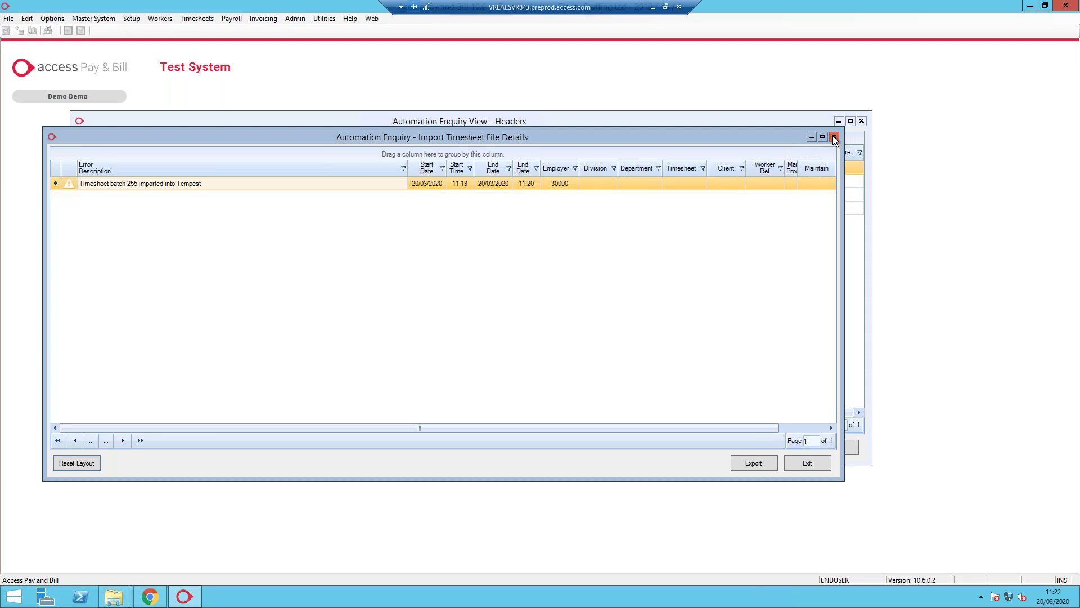
left_click(834, 137)
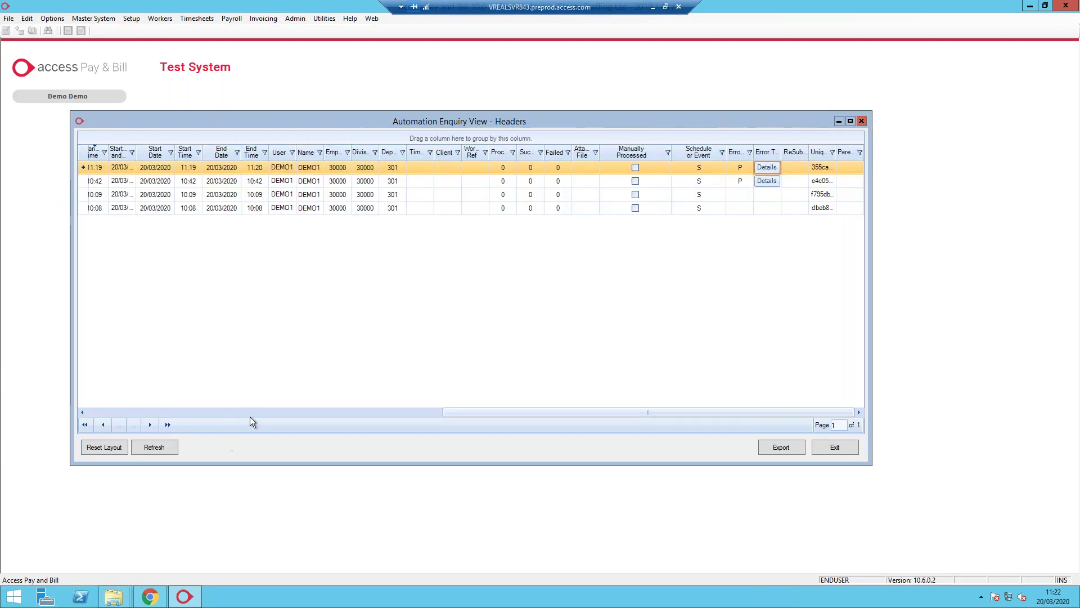
left_click(293, 413)
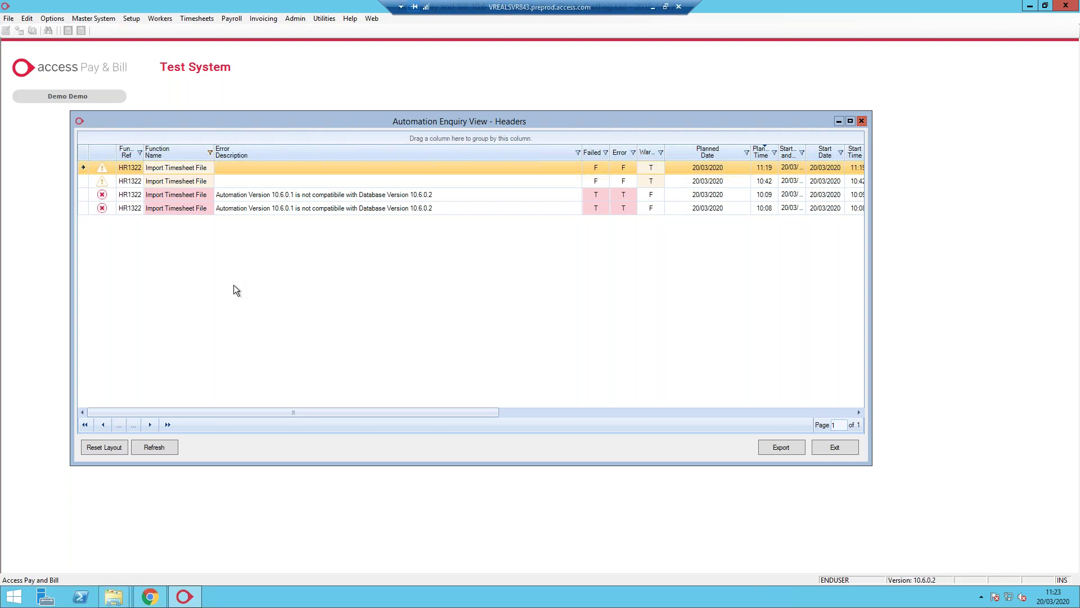
left_click(819, 446)
Minimise the remote session and check 25 completed tasks, with Payroll Journal Report and Main Calculation at 33/33
left_click(653, 8)
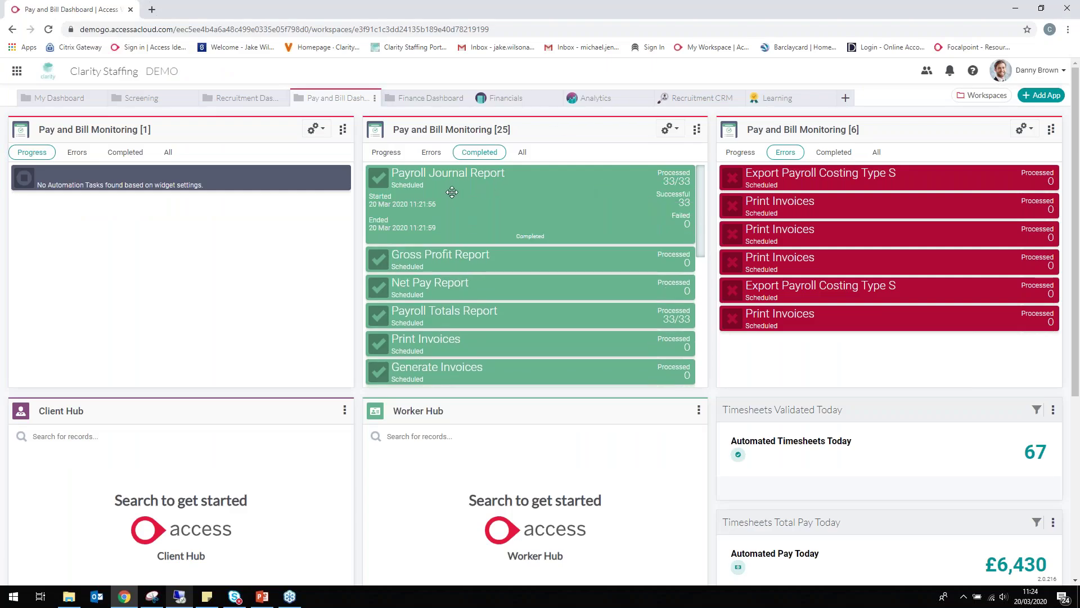
mouse_move(460, 202)
mouse_move(781, 186)
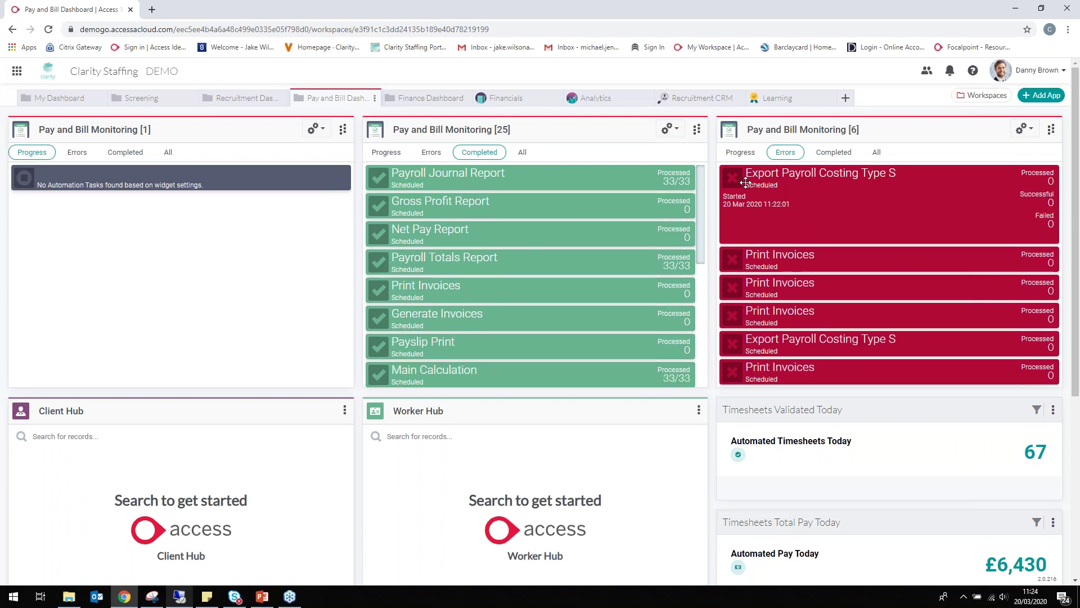
mouse_move(444, 186)
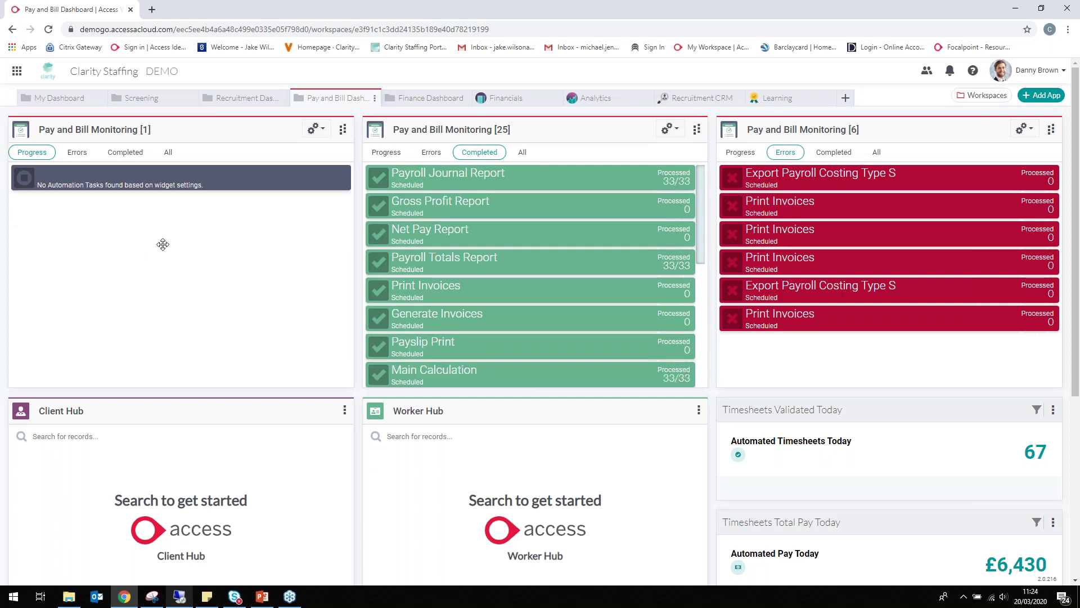
Open the Your Payslip email with its PDF payslip in the first Gmail inbox, then go to the second inbox
mouse_move(179, 601)
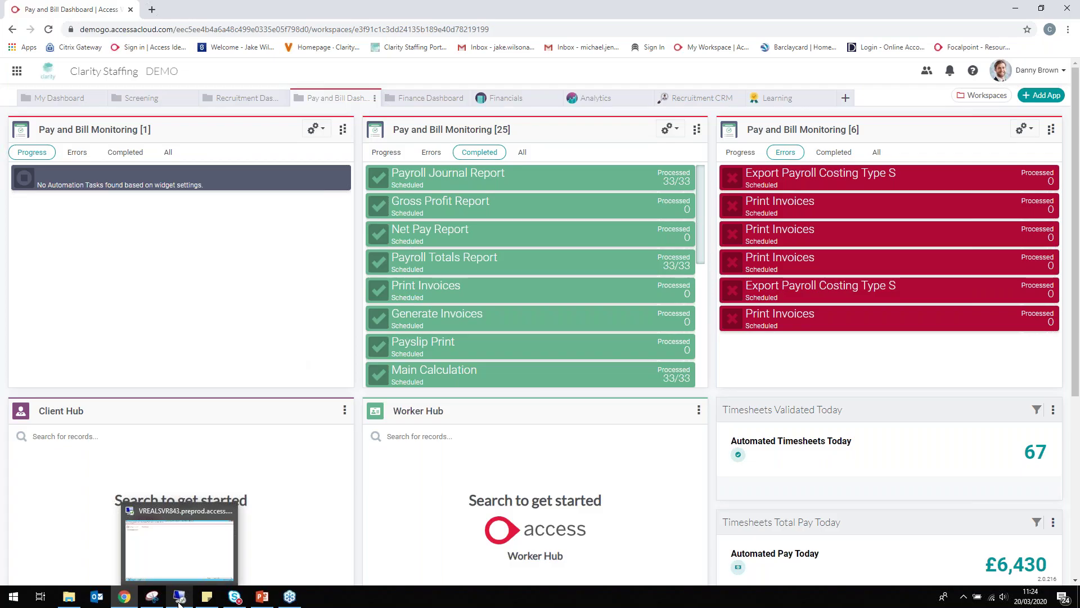
left_click(179, 598)
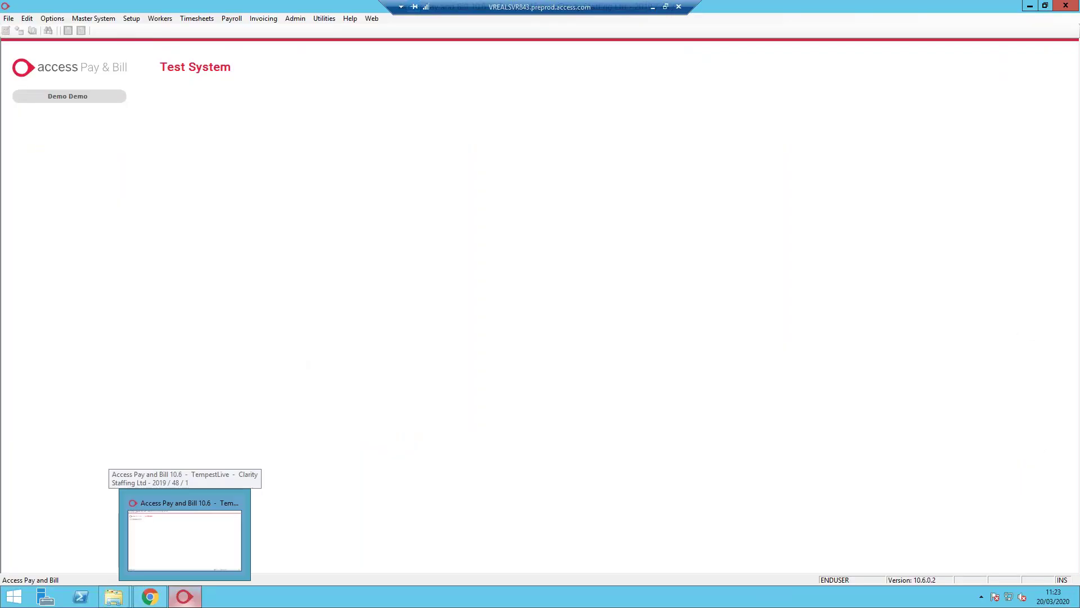
left_click(150, 596)
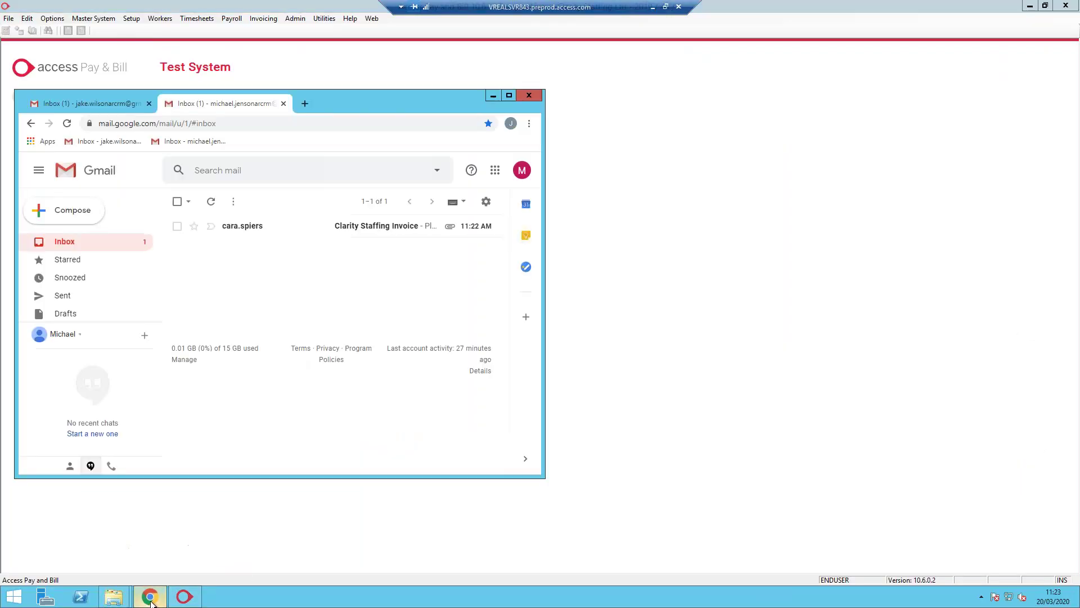
left_click(95, 107)
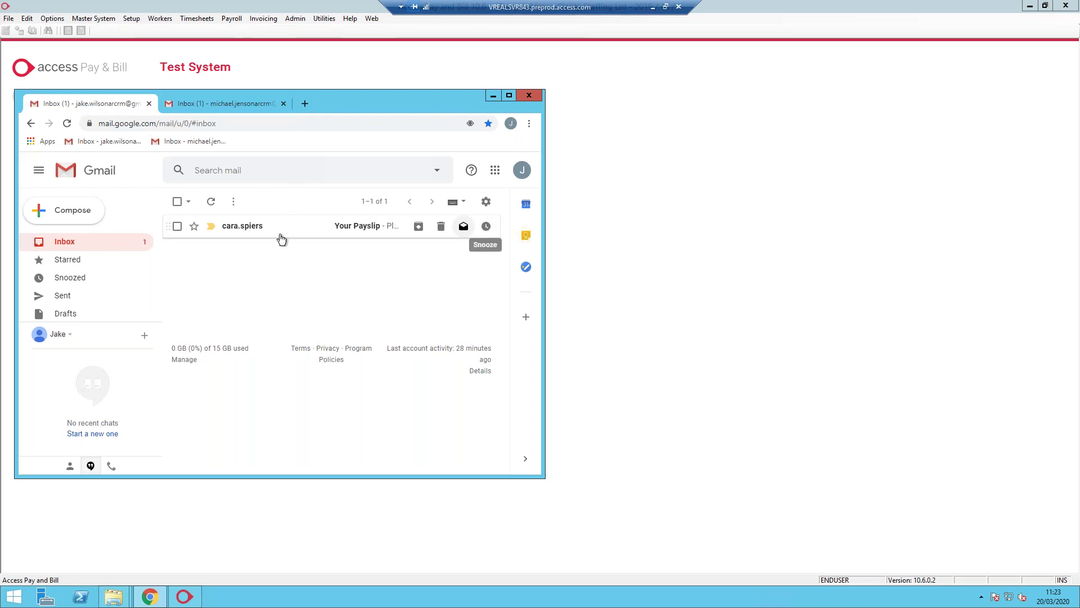
left_click(258, 231)
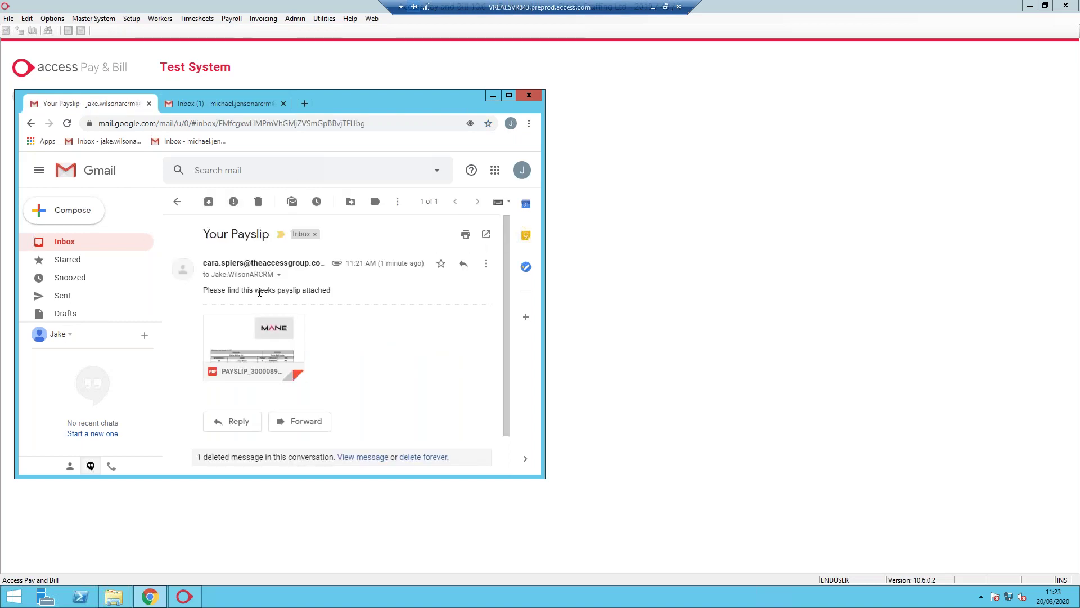
mouse_move(257, 332)
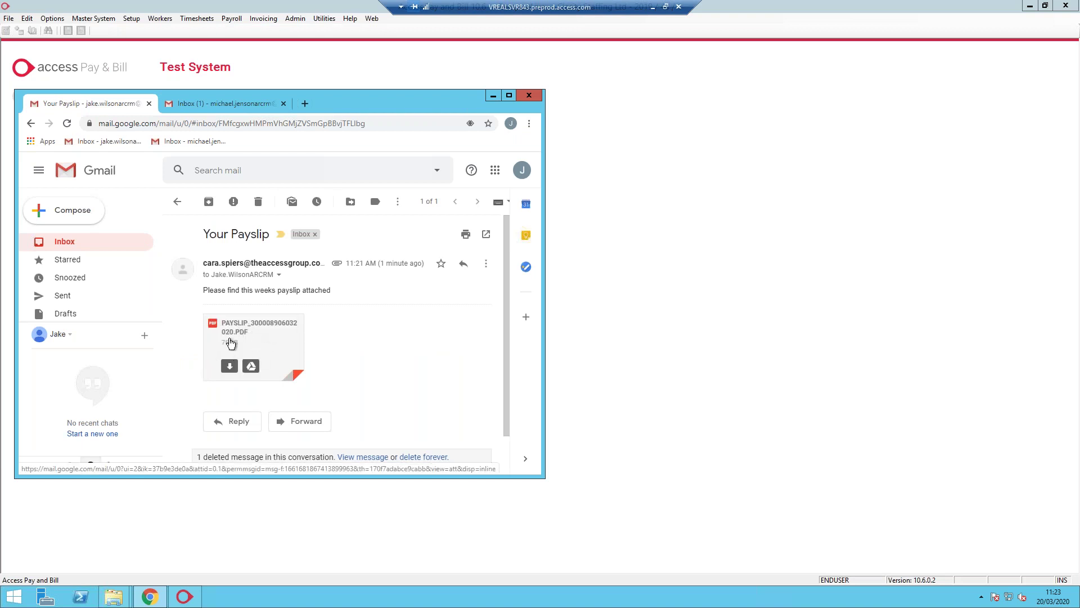
left_click(238, 104)
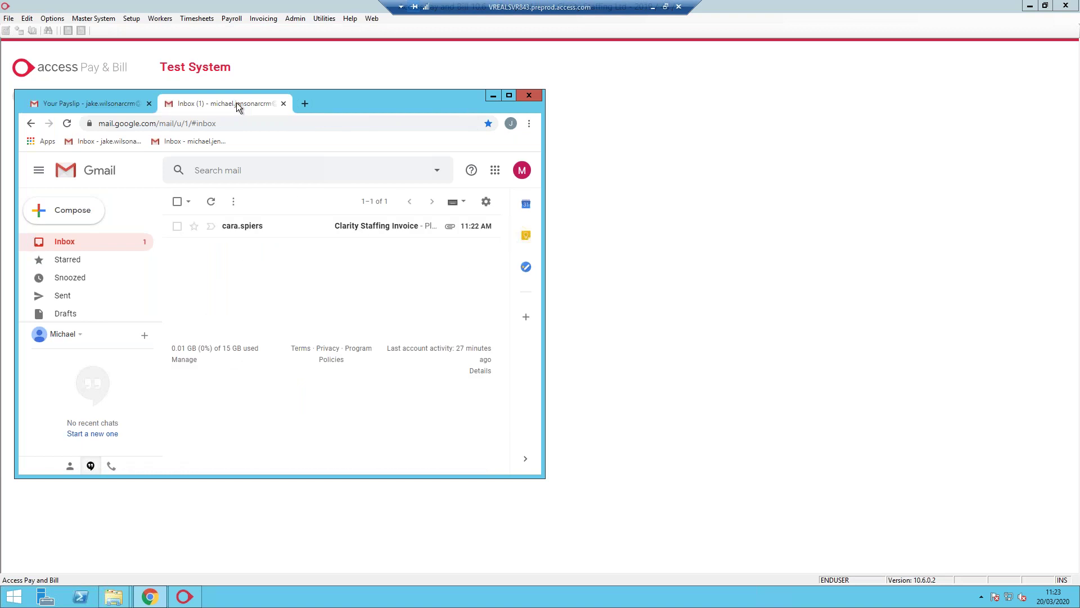
Open the Clarity Staffing Invoice email with its two attachments, then show the 'Thank you for listening' slide
left_click(253, 233)
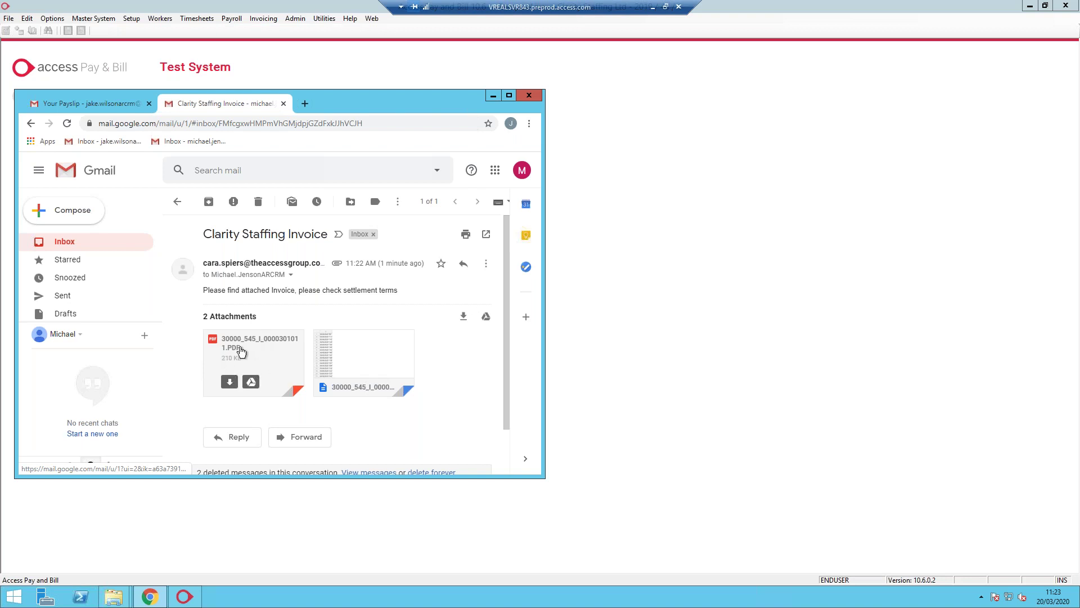
mouse_move(382, 370)
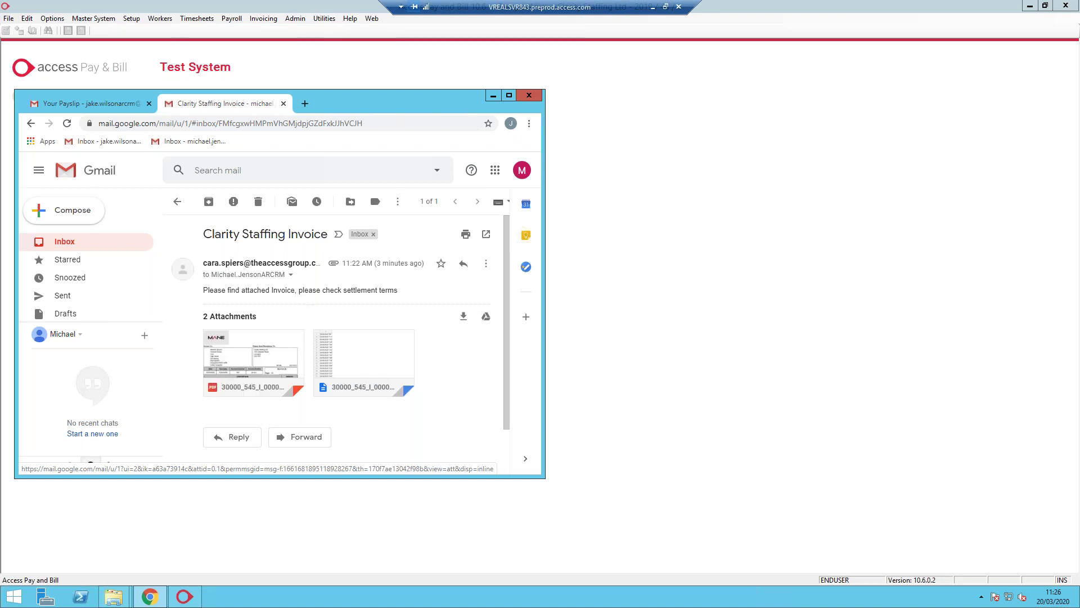
left_click(504, 94)
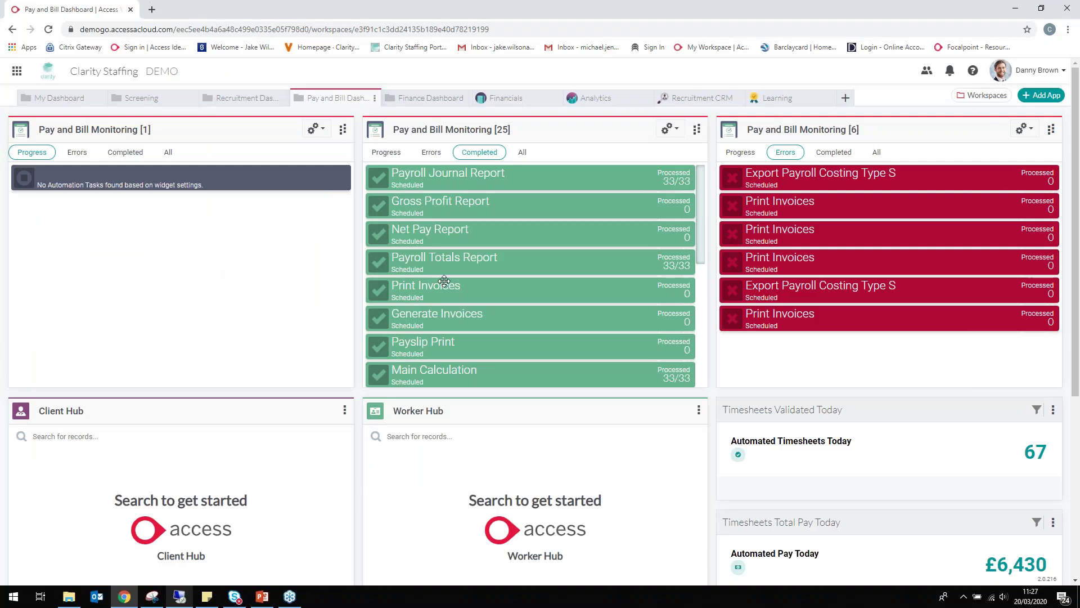
left_click(259, 599)
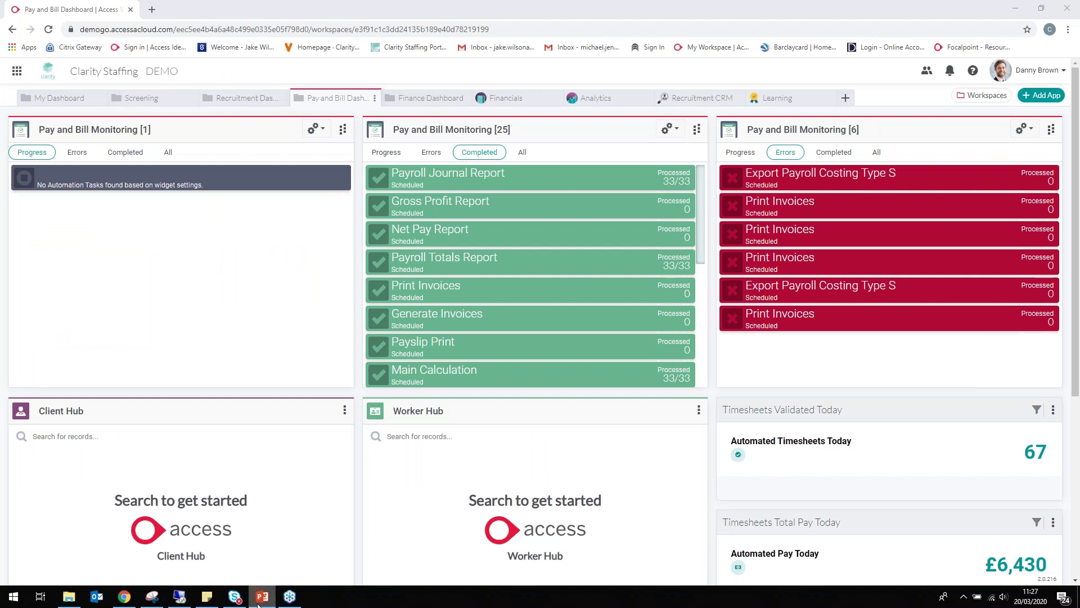
key("shift+F5")
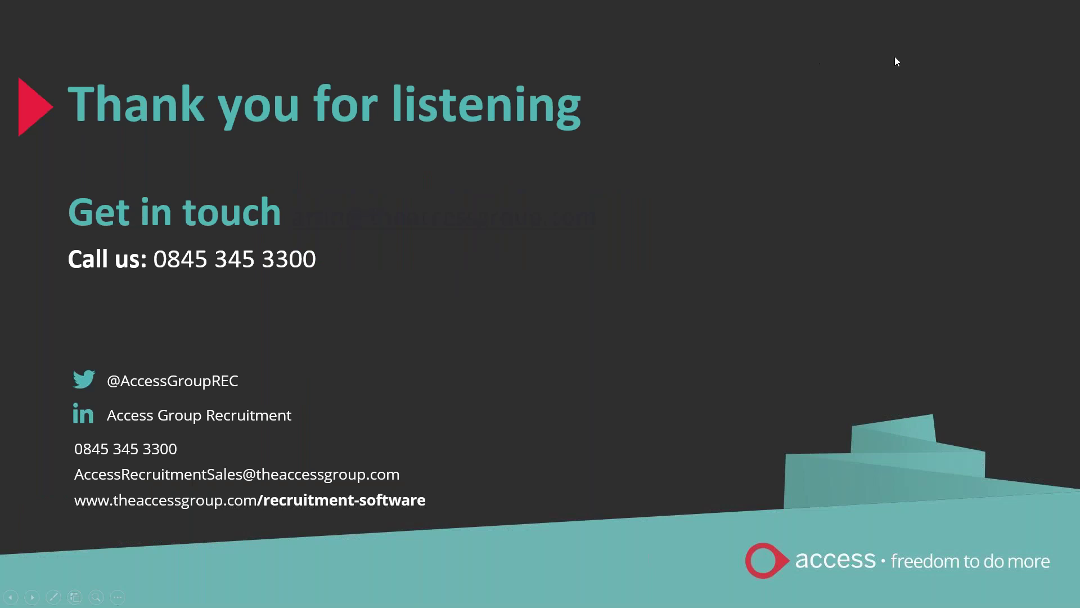